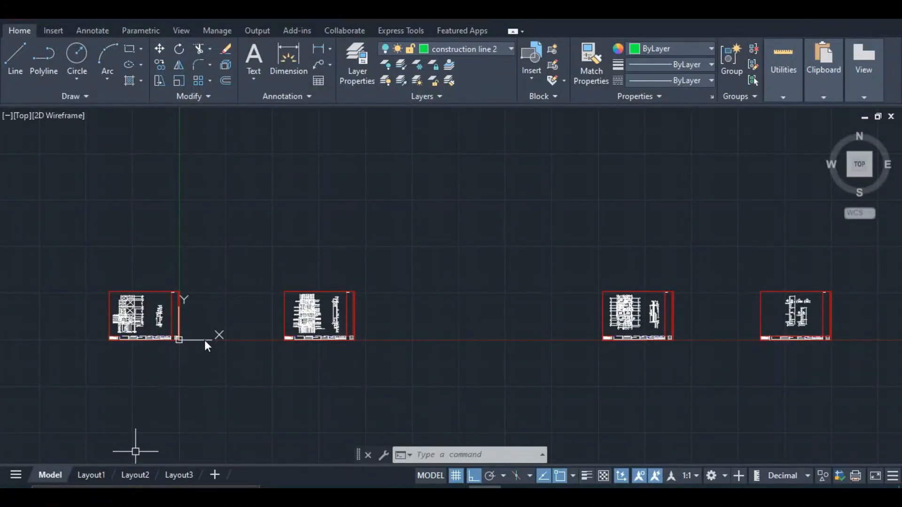
Step: Examine the bordered drawing sheets in model space and compare how Layout1 and Layout2 display them
scroll(176, 357, up, 5)
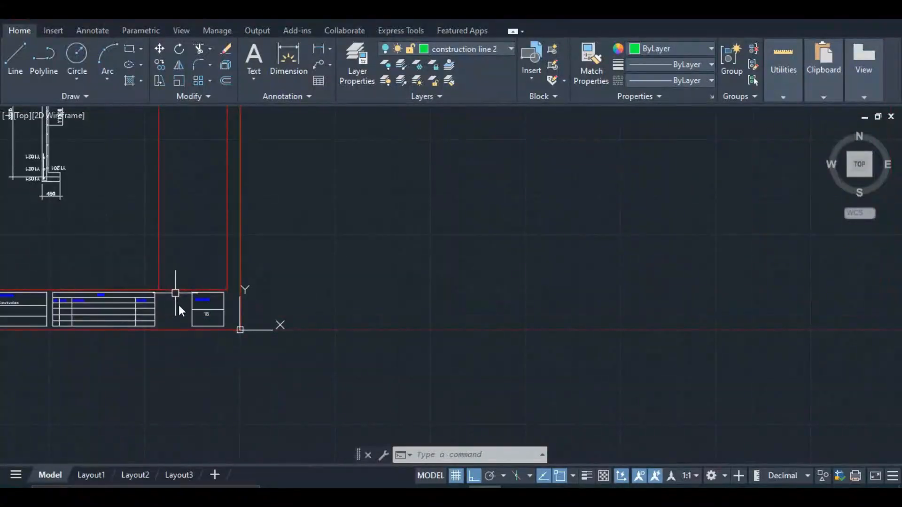
scroll(208, 323, down, 5)
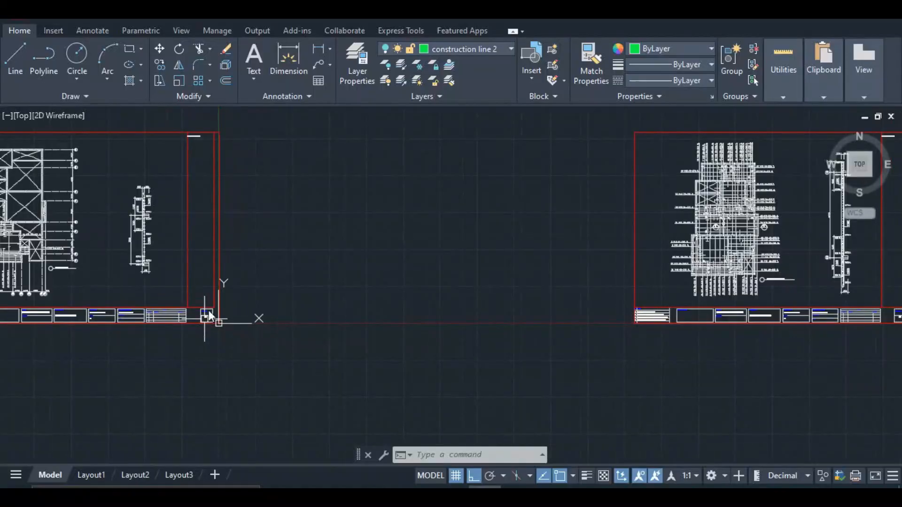
scroll(182, 355, down, 4)
scroll(338, 338, up, 10)
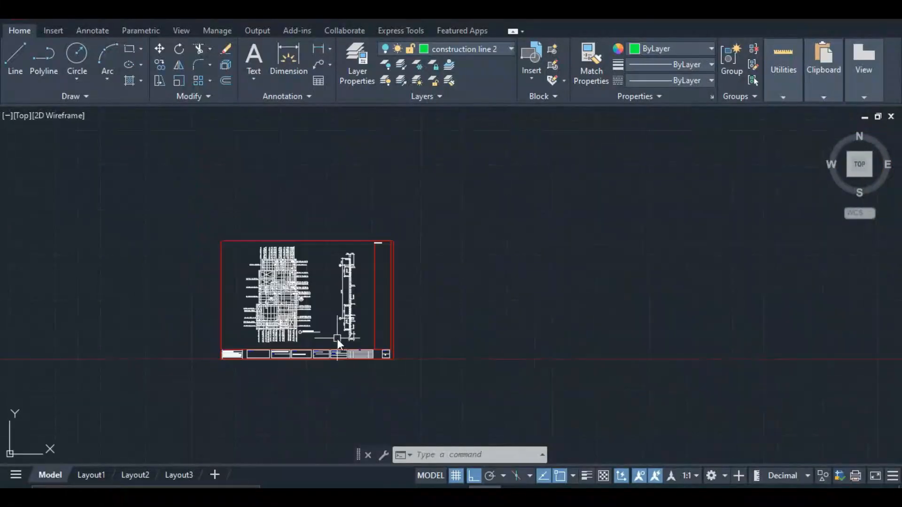
scroll(395, 353, down, 6)
scroll(179, 405, down, 4)
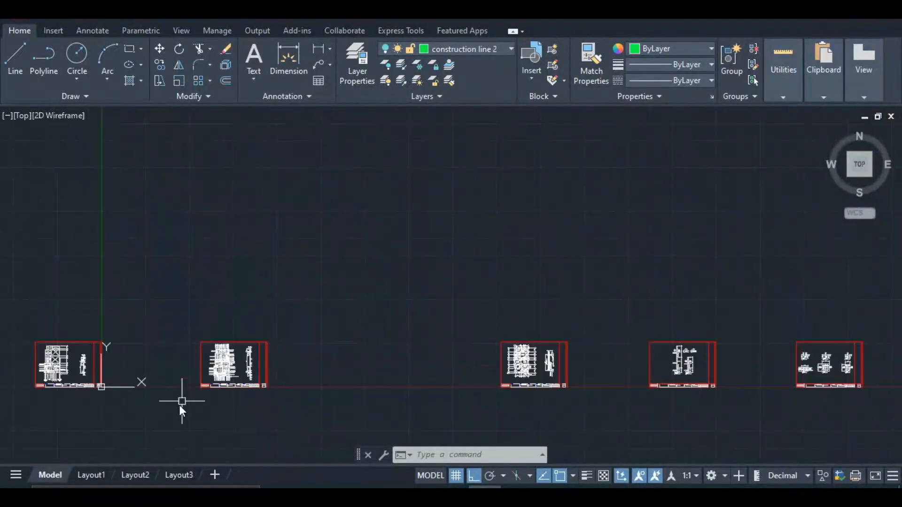
scroll(111, 461, up, 4)
click(134, 474)
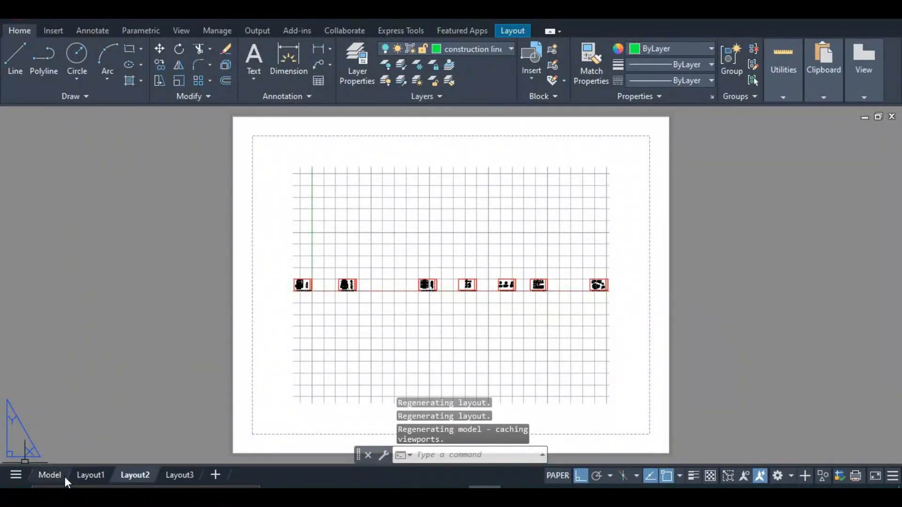
click(91, 475)
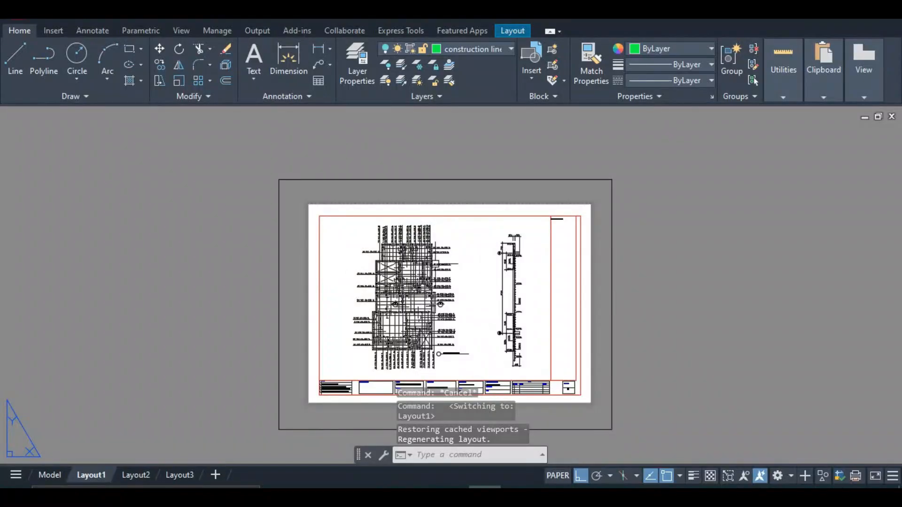
click(136, 475)
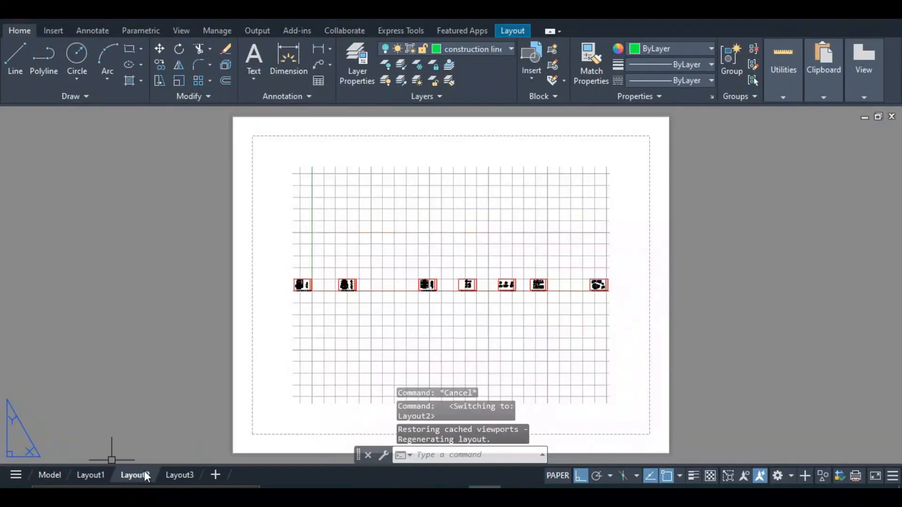
scroll(414, 291, up, 4)
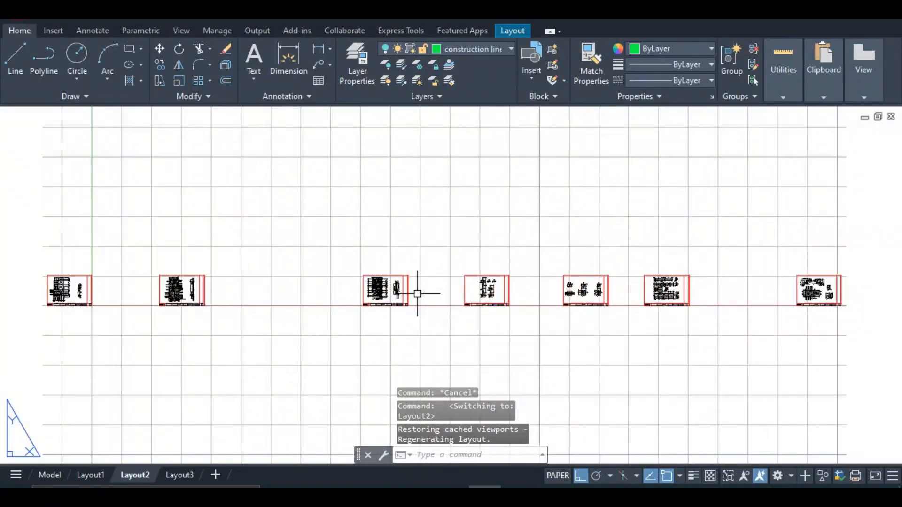
scroll(416, 292, down, 6)
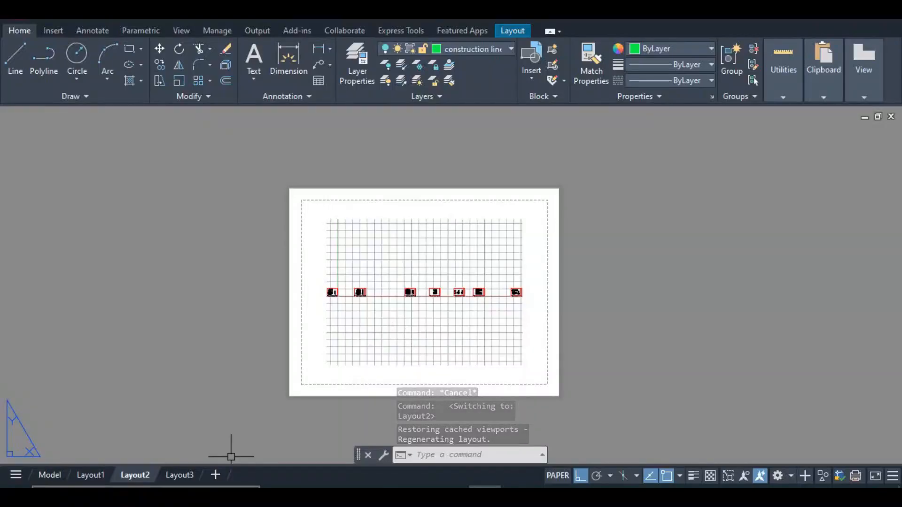
Step: Activate the viewport in Layout2 for model space editing and turn off its grid display
click(563, 472)
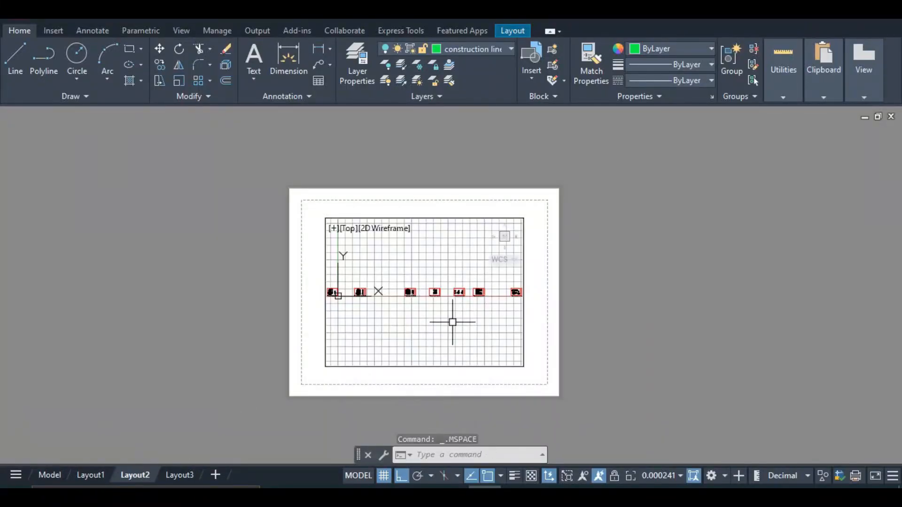
click(385, 475)
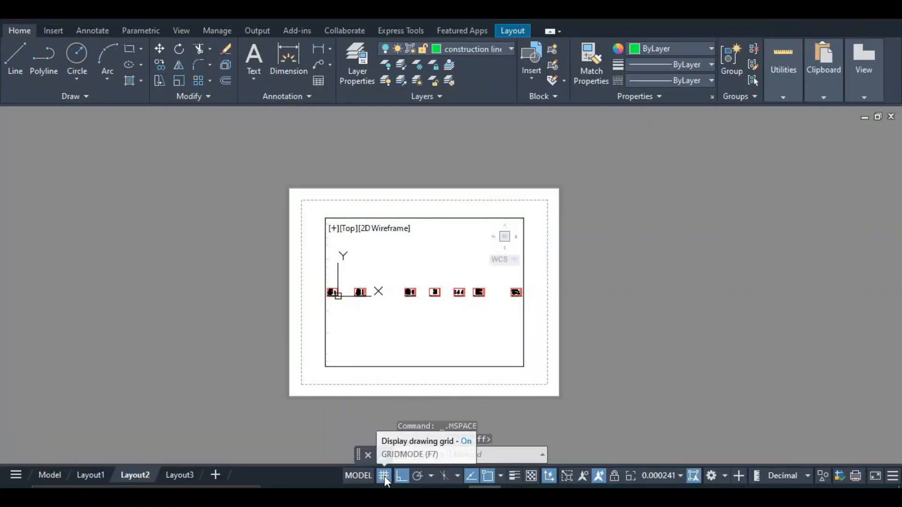
Step: Enlarge the foundation plan sheet, third in the row, until it nearly fills the Layout2 viewport
scroll(389, 290, up, 1)
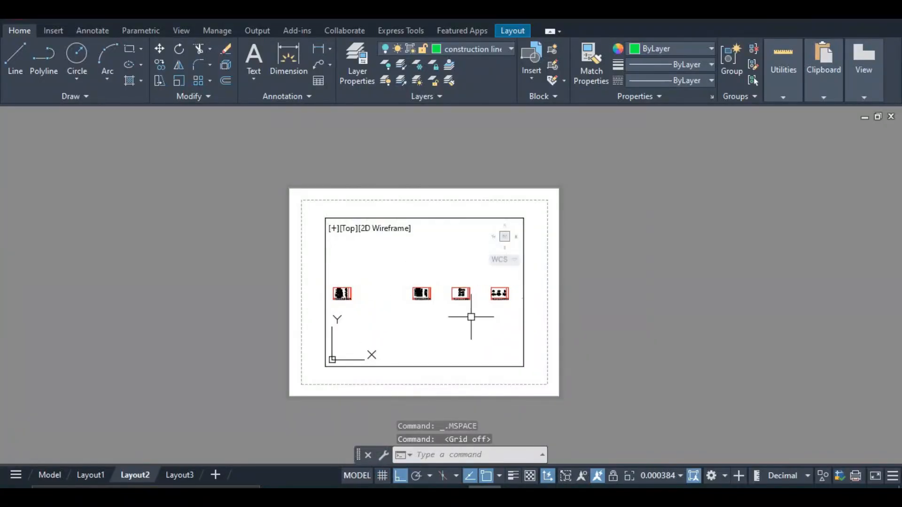
scroll(384, 267, up, 4)
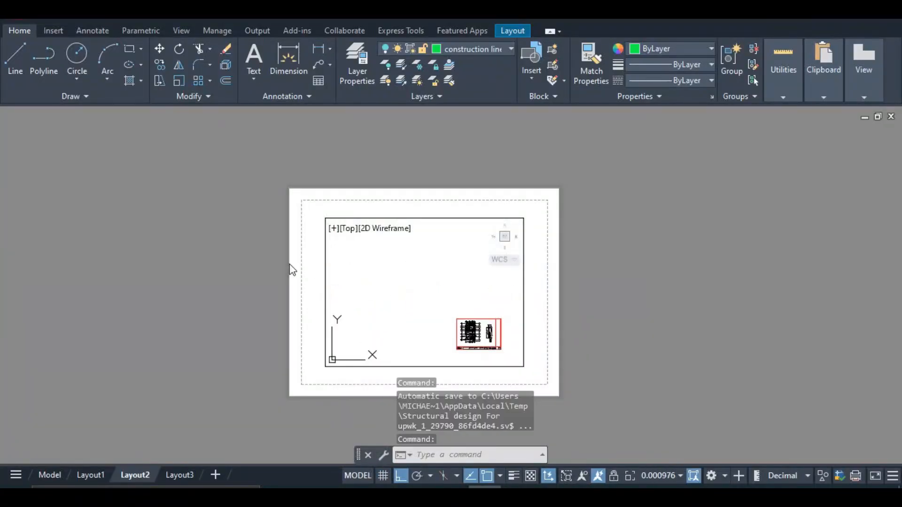
scroll(404, 300, down, 2)
scroll(388, 297, up, 4)
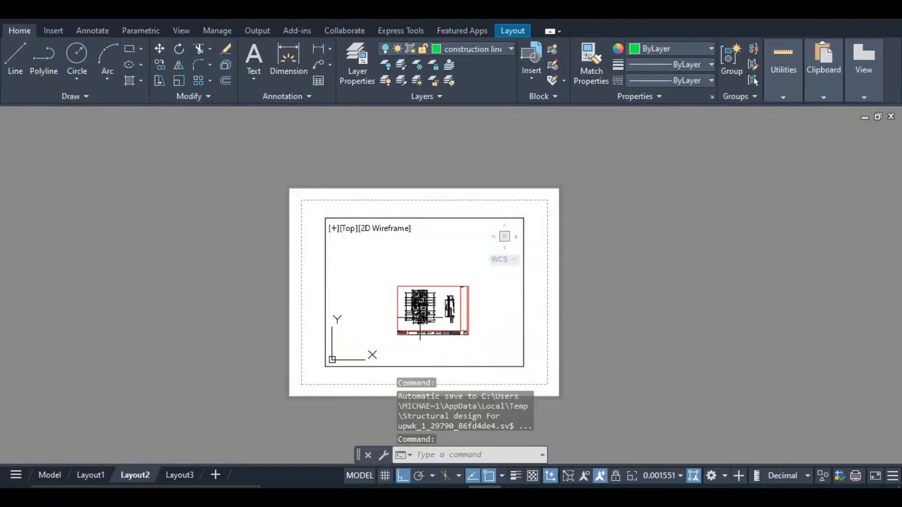
scroll(388, 297, up, 2)
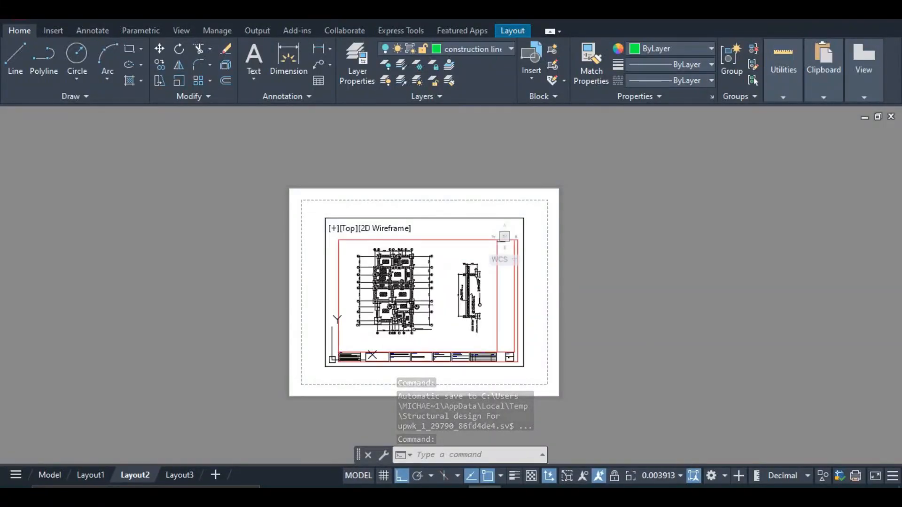
scroll(399, 291, up, 2)
middle_drag(403, 290, 406, 295)
Step: Fine-tune the pan and zoom of the foundation plan sheet in the viewport and return to paper space
right_click(453, 310)
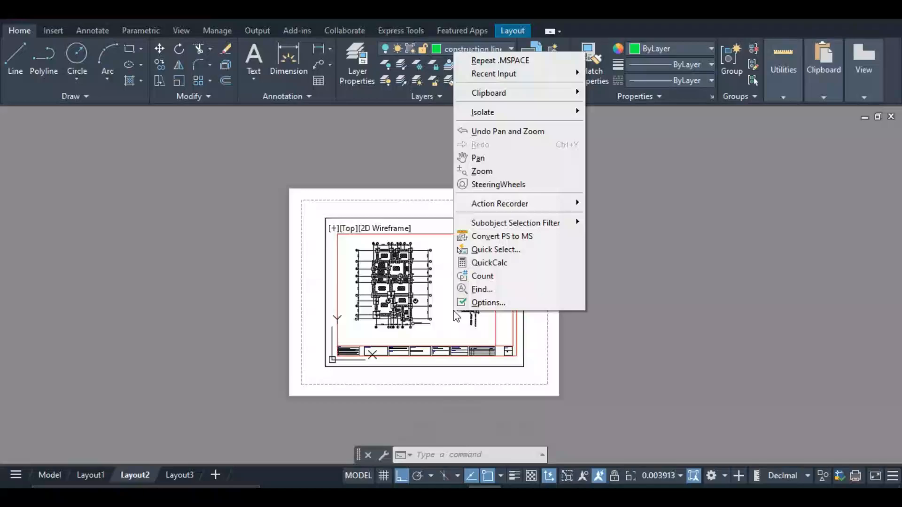
click(514, 167)
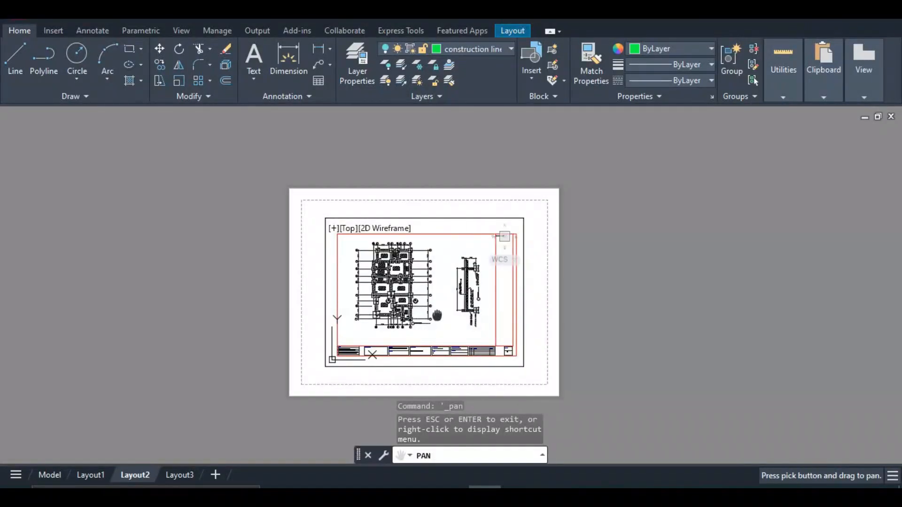
drag(434, 317, 428, 297)
right_click(437, 314)
click(465, 354)
right_click(444, 335)
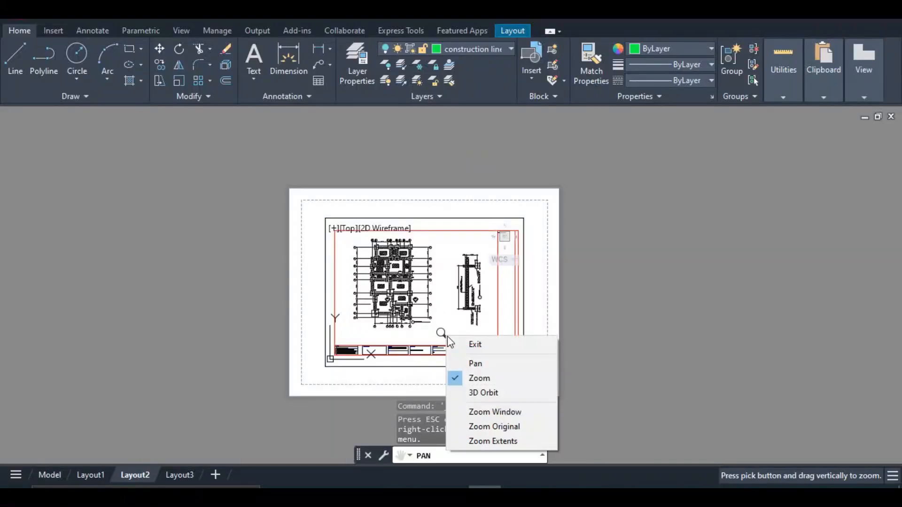
click(472, 344)
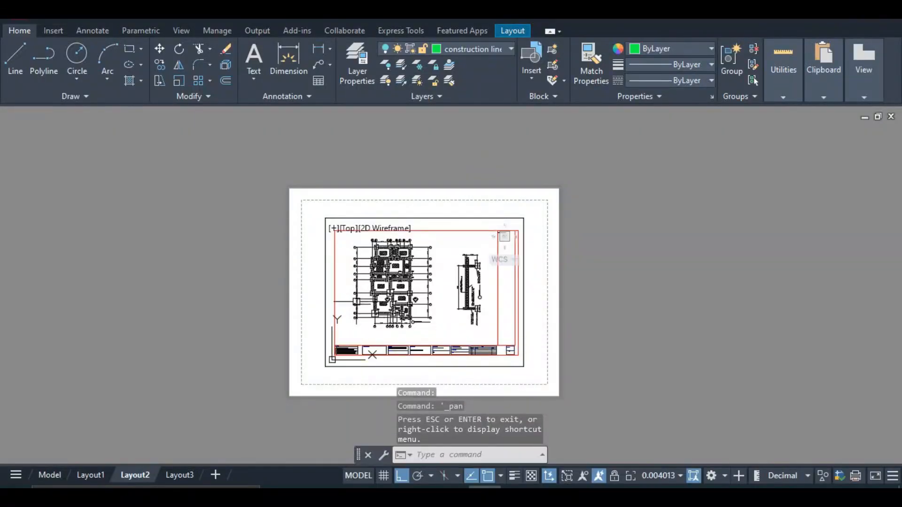
click(358, 476)
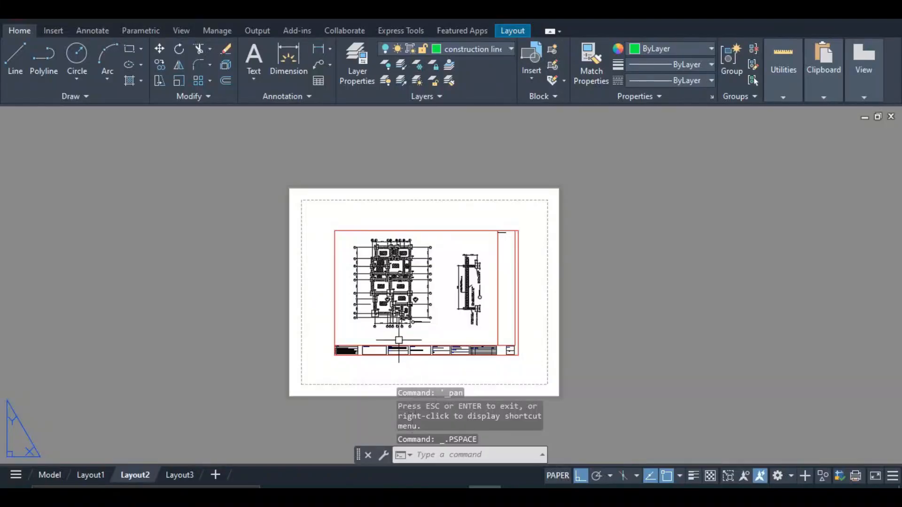
Step: Reactivate the Layout2 viewport and refine its zoom so the whole sheet border fits just inside the viewport frame
scroll(422, 321, up, 2)
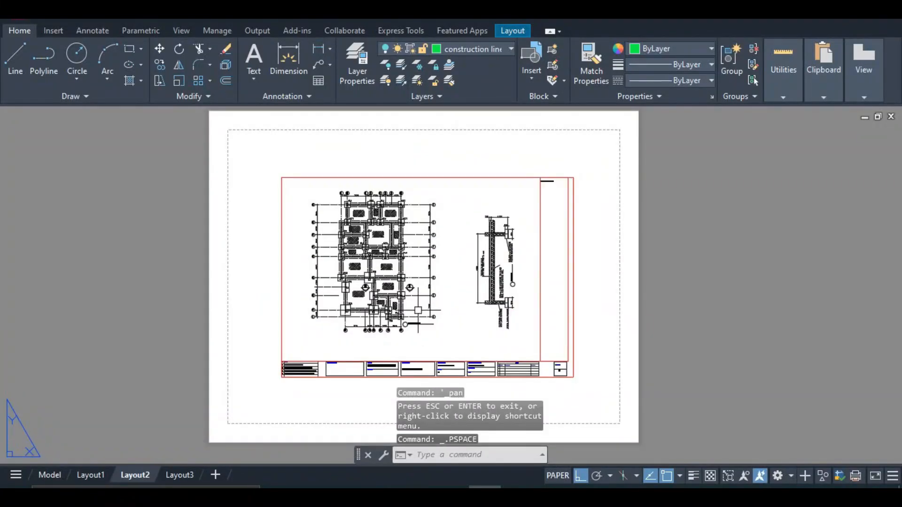
right_click(494, 305)
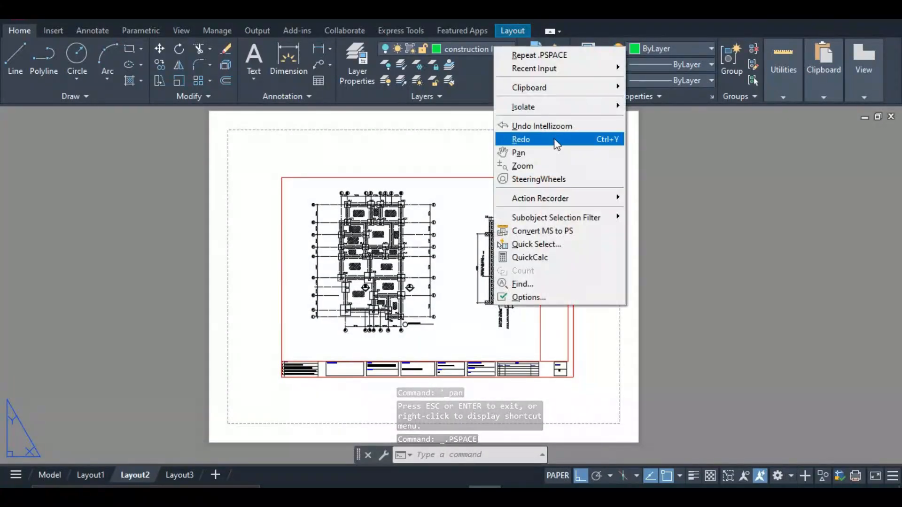
click(530, 166)
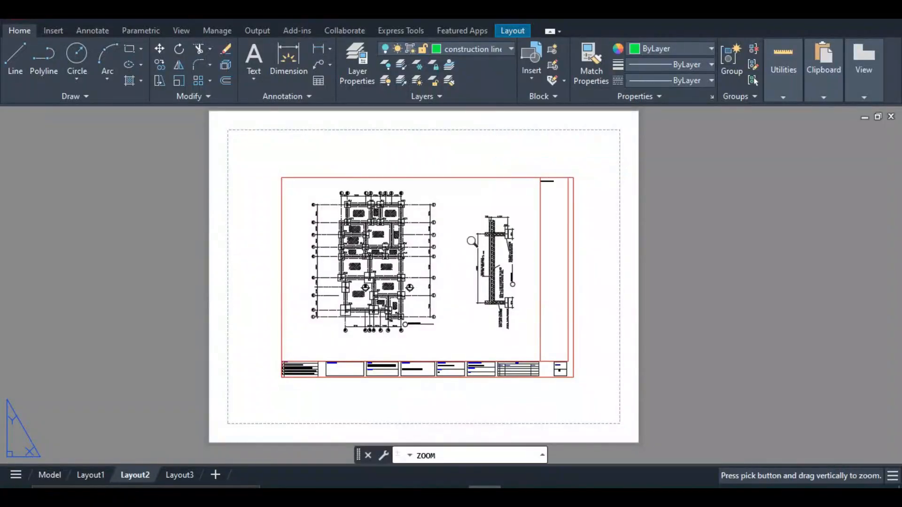
drag(471, 241, 457, 216)
right_click(459, 313)
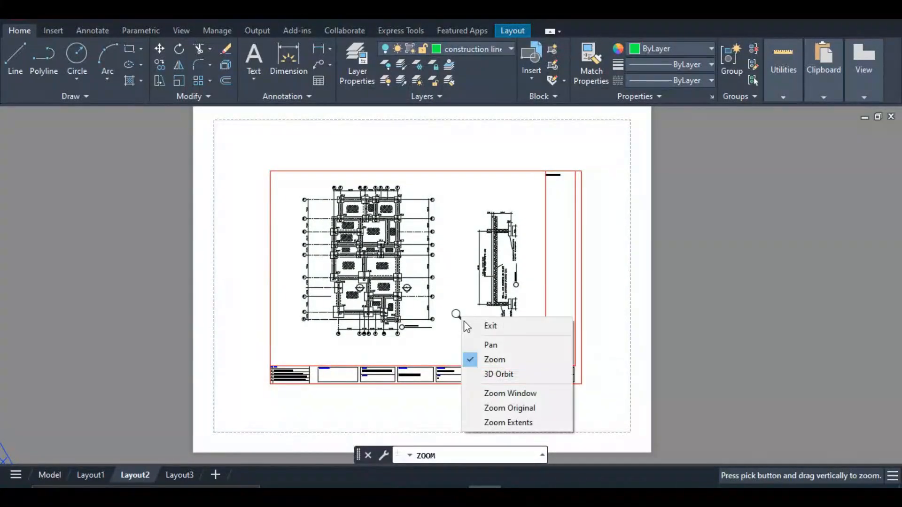
click(470, 323)
click(547, 476)
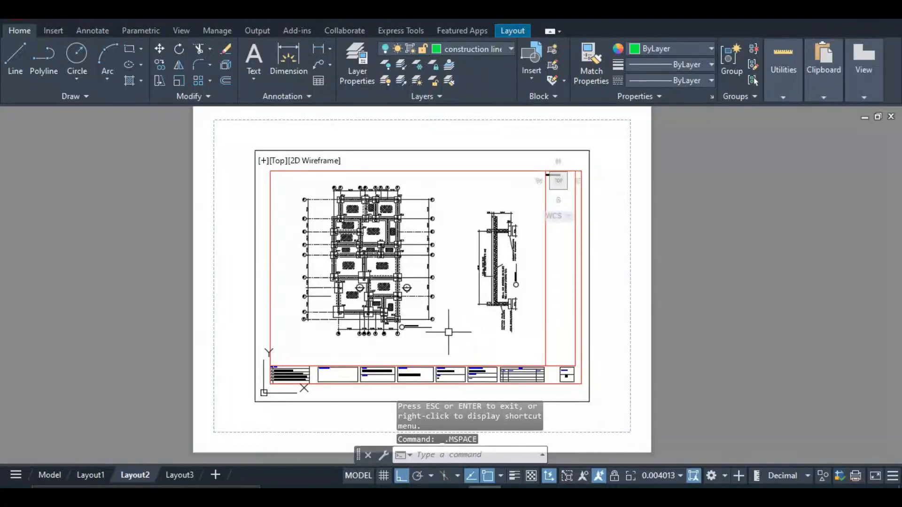
scroll(424, 287, up, 2)
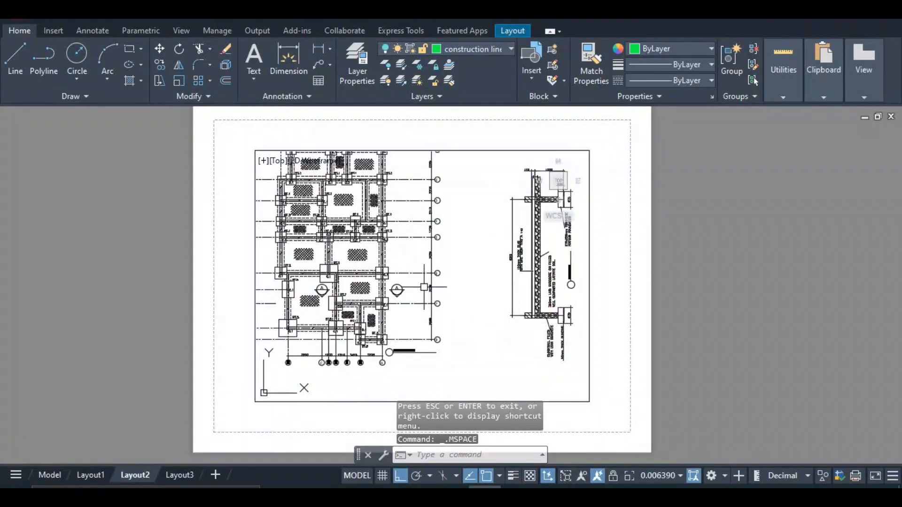
scroll(424, 287, down, 2)
right_click(452, 307)
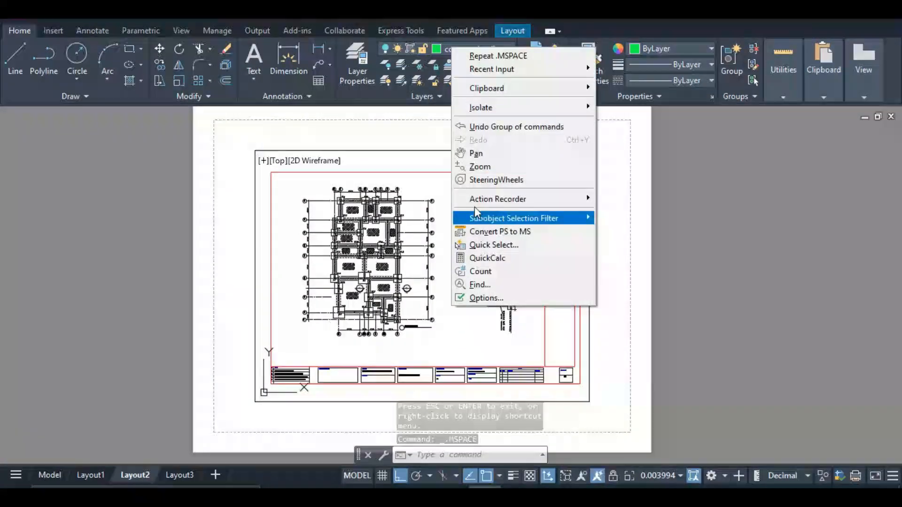
click(481, 167)
mouse_move(444, 214)
mouse_down()
mouse_move(439, 204)
mouse_move(449, 222)
mouse_up()
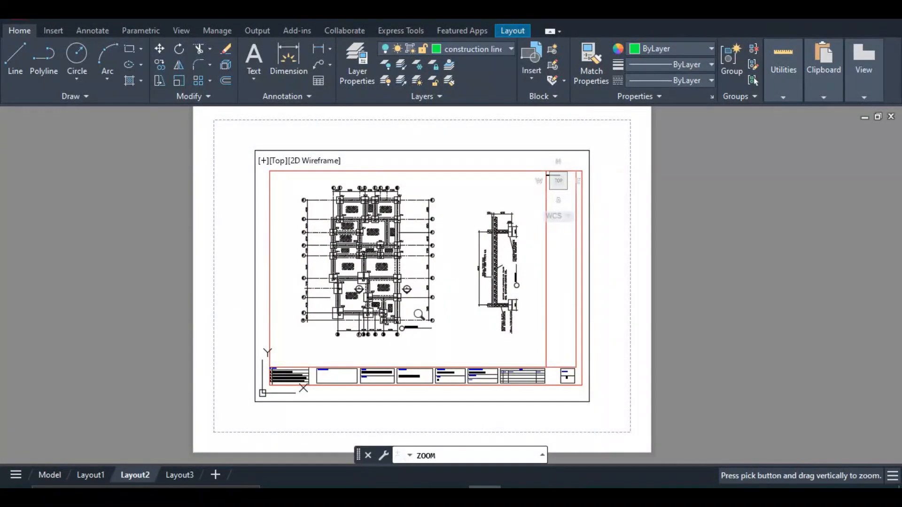
right_click(434, 313)
click(458, 322)
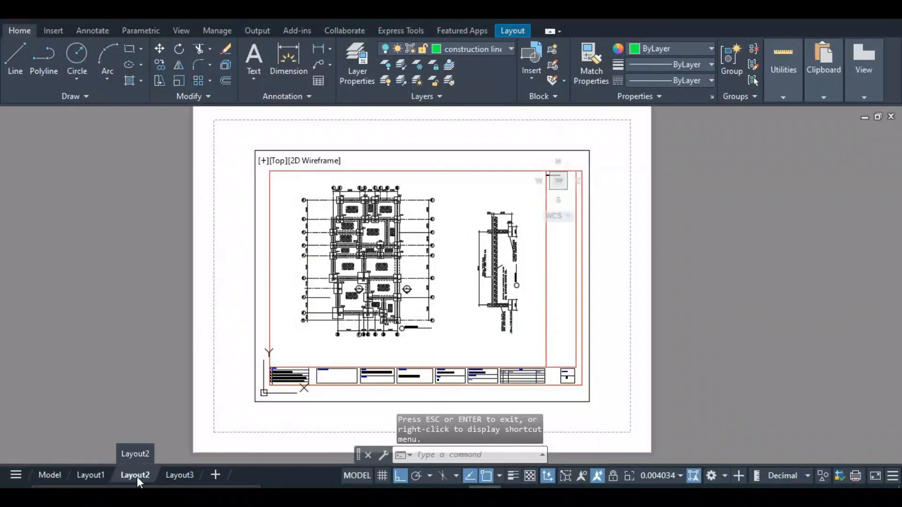
Step: Apply the Layout1 page setup to Layout2 in the Page Setup Manager
right_click(135, 475)
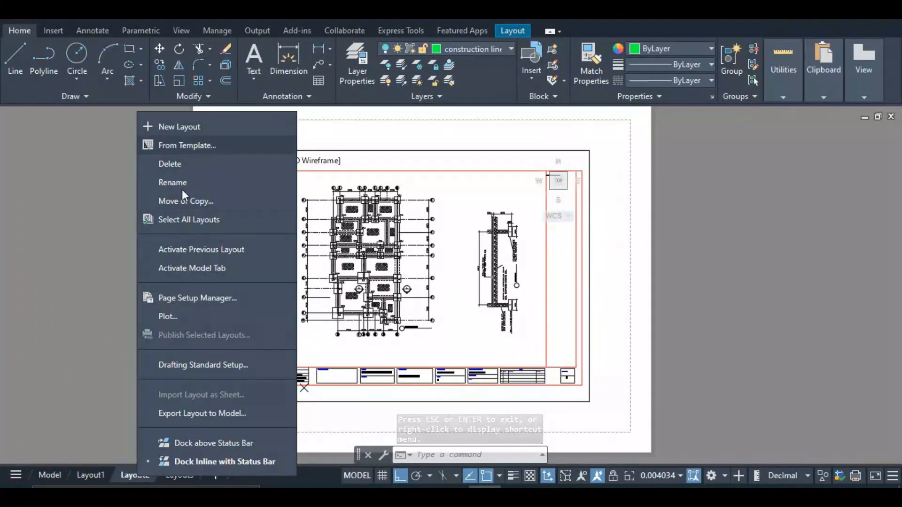
click(211, 300)
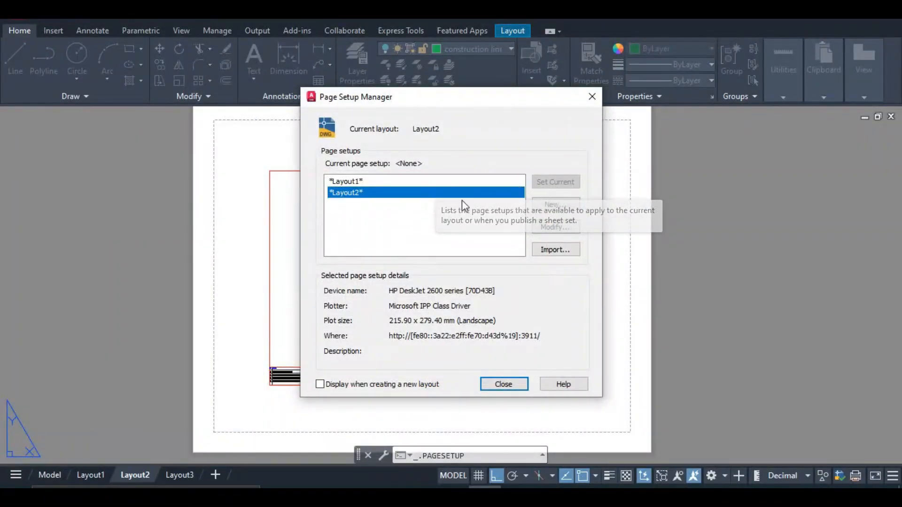
click(404, 181)
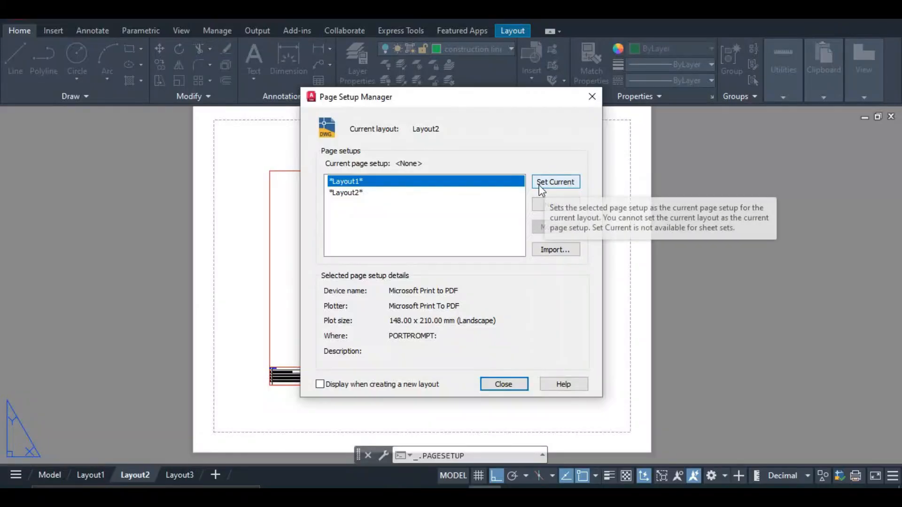
click(542, 182)
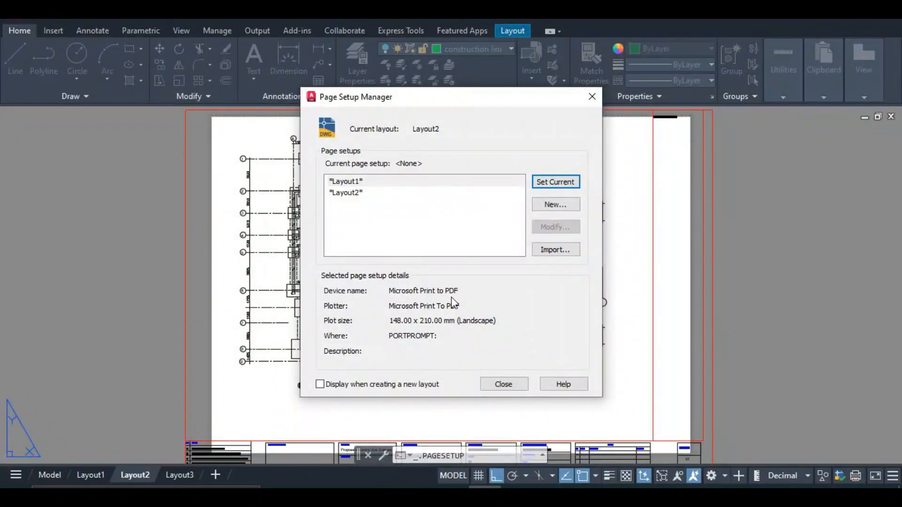
click(503, 384)
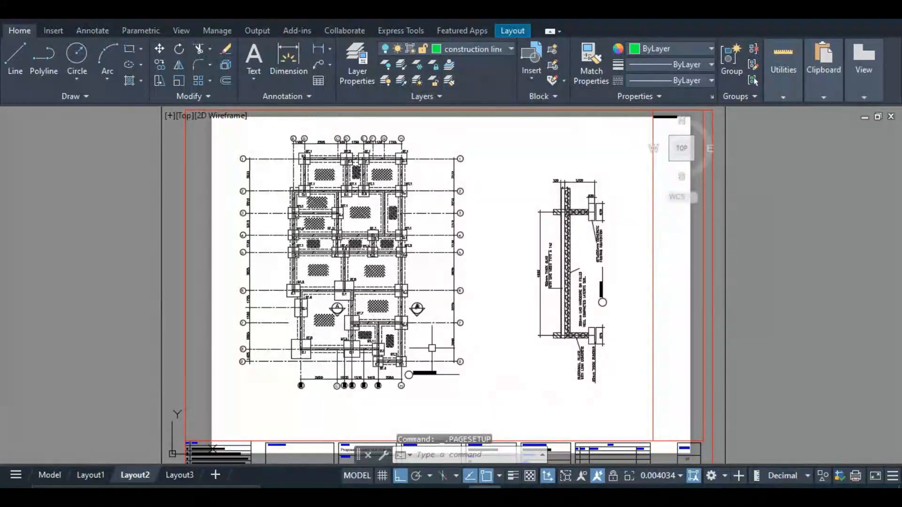
Step: Zoom out the foundation plan sheet in the Layout2 viewport until its whole border fits within the page
right_click(494, 313)
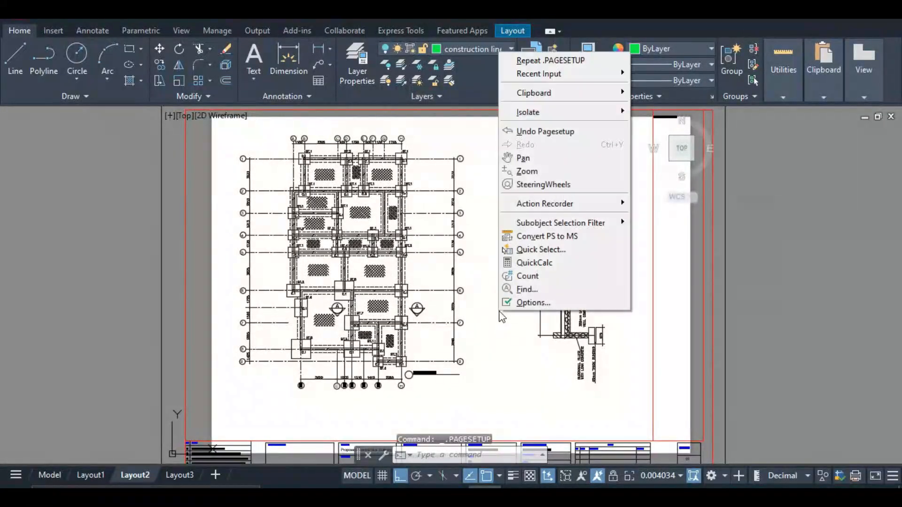
click(551, 168)
drag(471, 242, 480, 280)
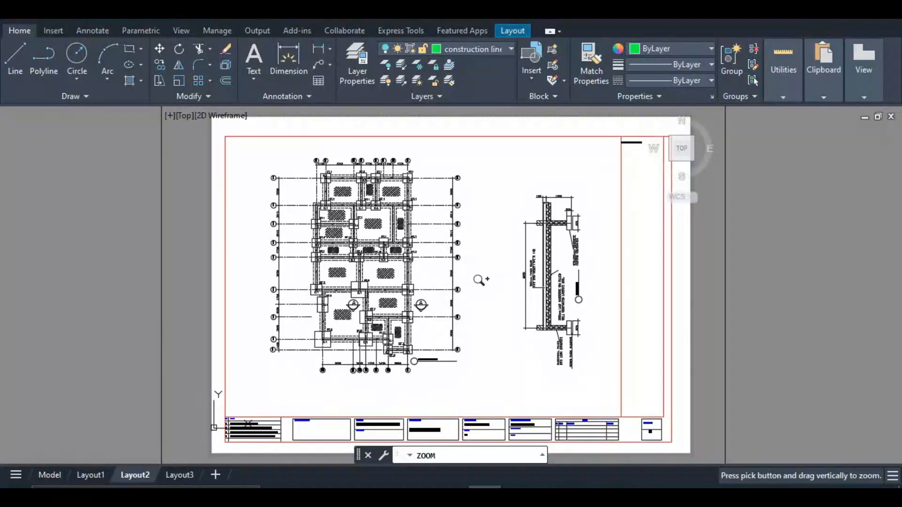
right_click(488, 281)
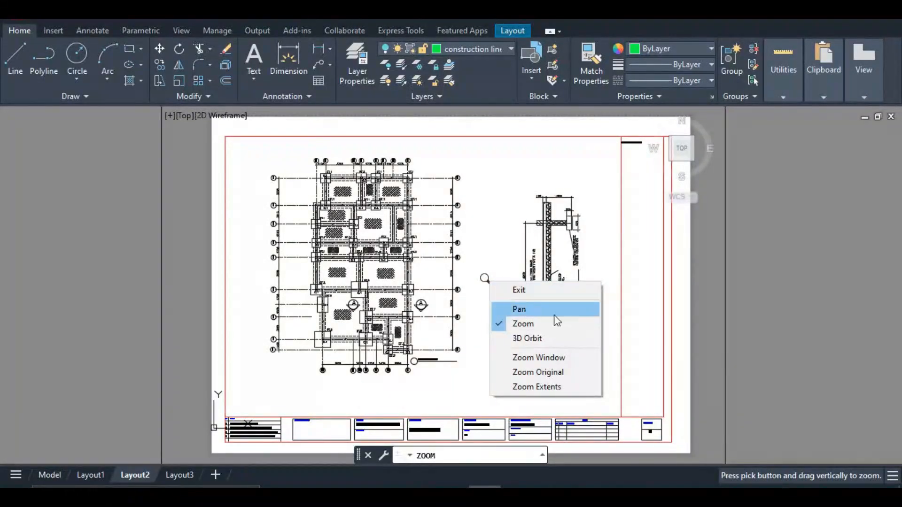
click(492, 231)
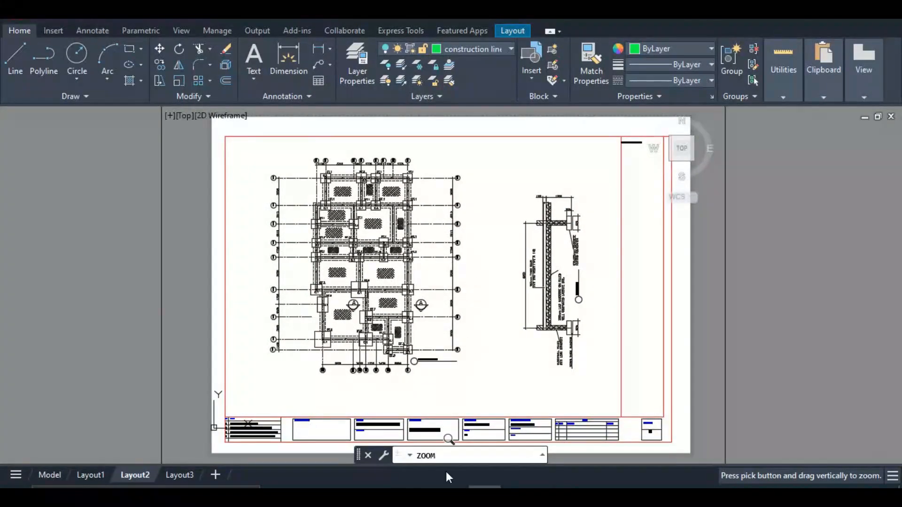
right_click(479, 302)
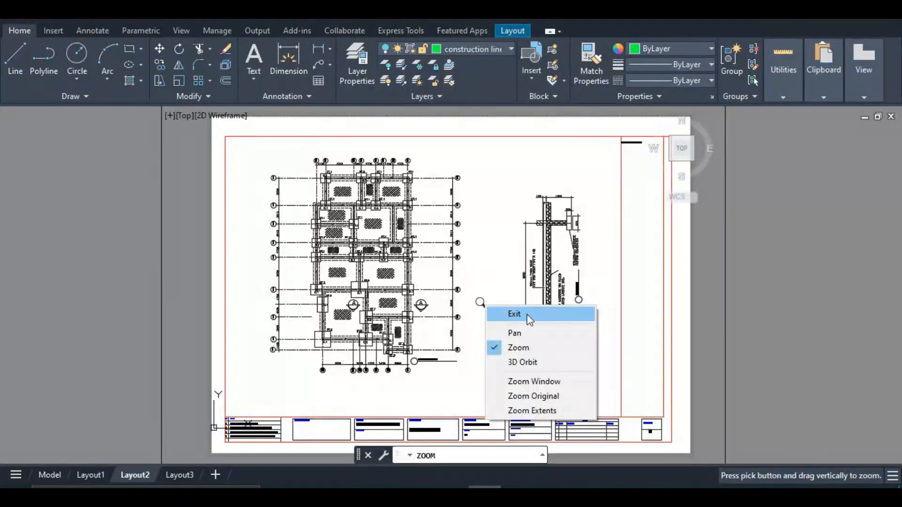
Step: Pan the foundation plan sheet to centre its border on the Layout2 page and end the realtime pan
click(514, 333)
drag(497, 308, 502, 308)
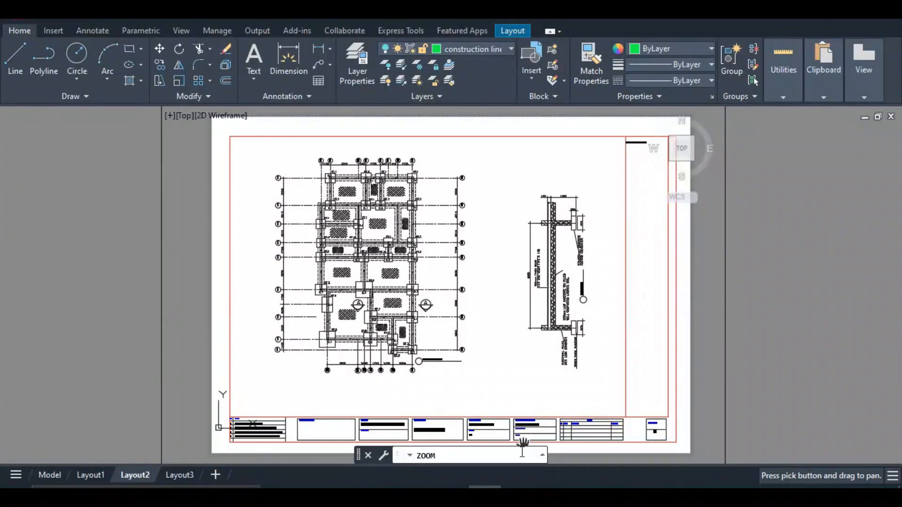
right_click(453, 337)
click(486, 343)
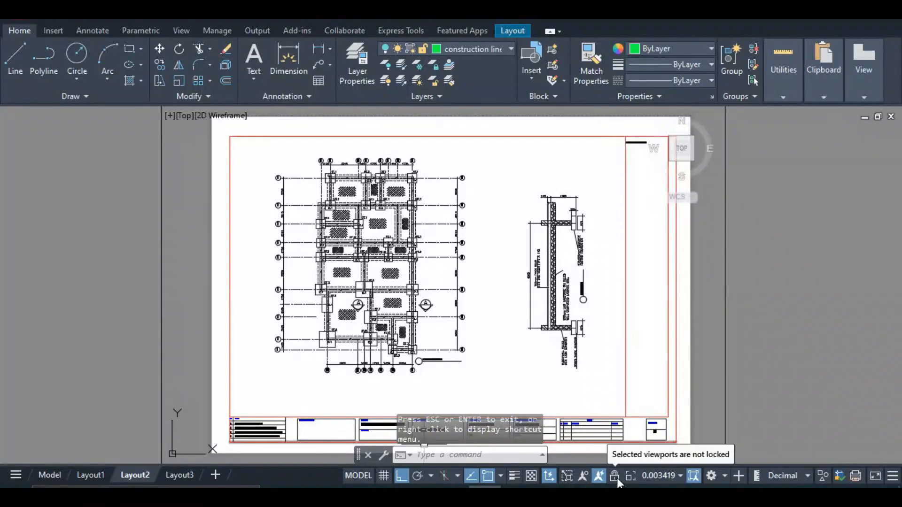
Step: Switch to Layout3, activate its viewport and turn off the grid behind the row of sheets
click(183, 475)
scroll(530, 268, up, 5)
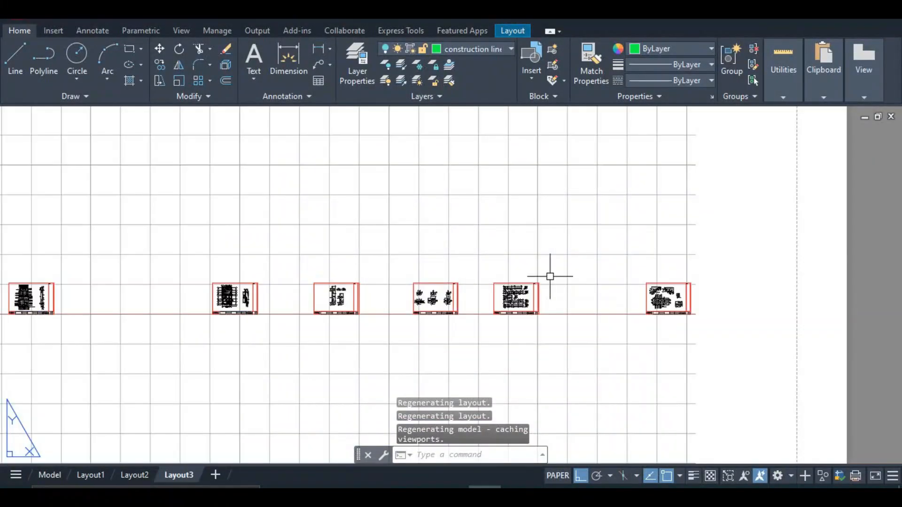
scroll(539, 285, up, 3)
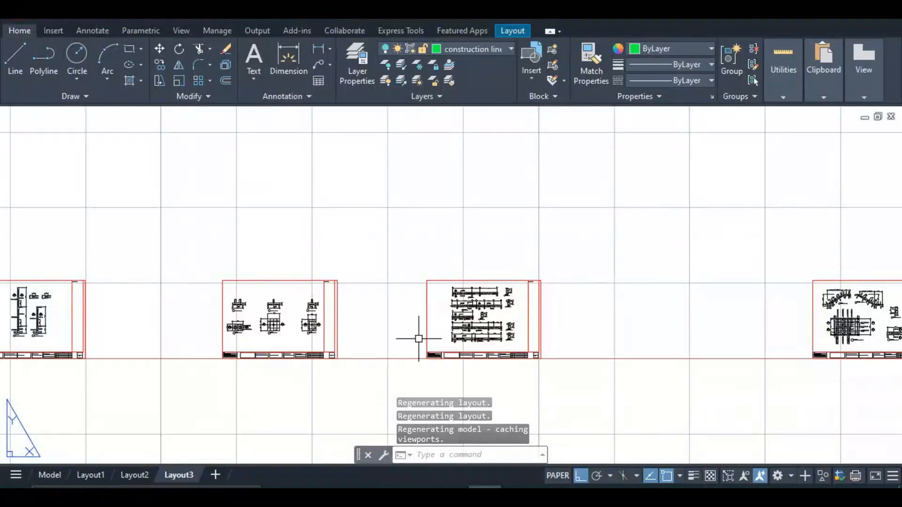
scroll(249, 338, up, 2)
middle_drag(282, 335, 382, 315)
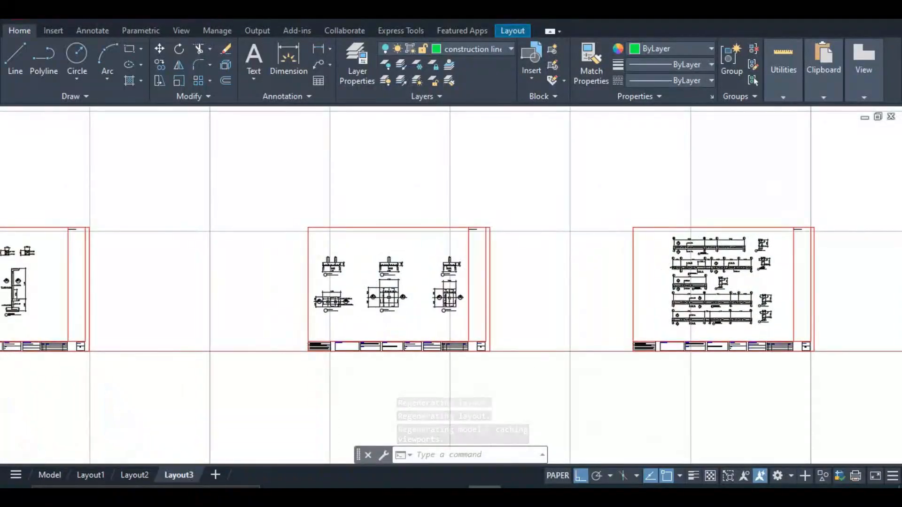
scroll(382, 315, up, 4)
scroll(382, 316, down, 2)
scroll(383, 316, down, 8)
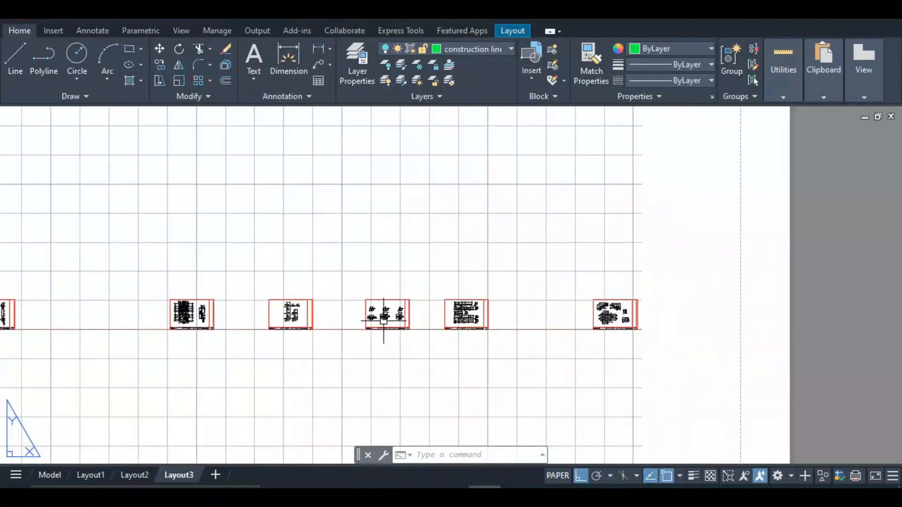
click(557, 476)
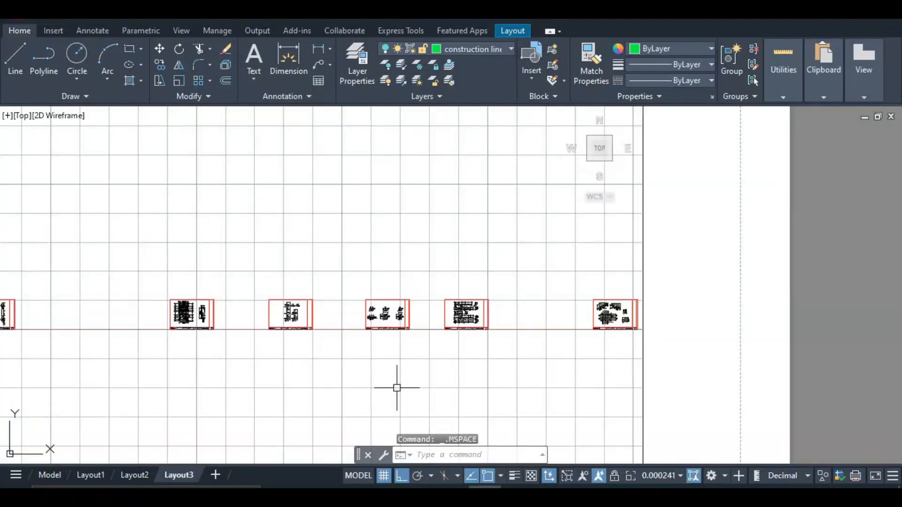
click(380, 480)
Step: Bring the sheet with the three footing details to the middle of the Layout3 viewport and return to paper space
scroll(536, 315, down, 2)
scroll(385, 319, up, 2)
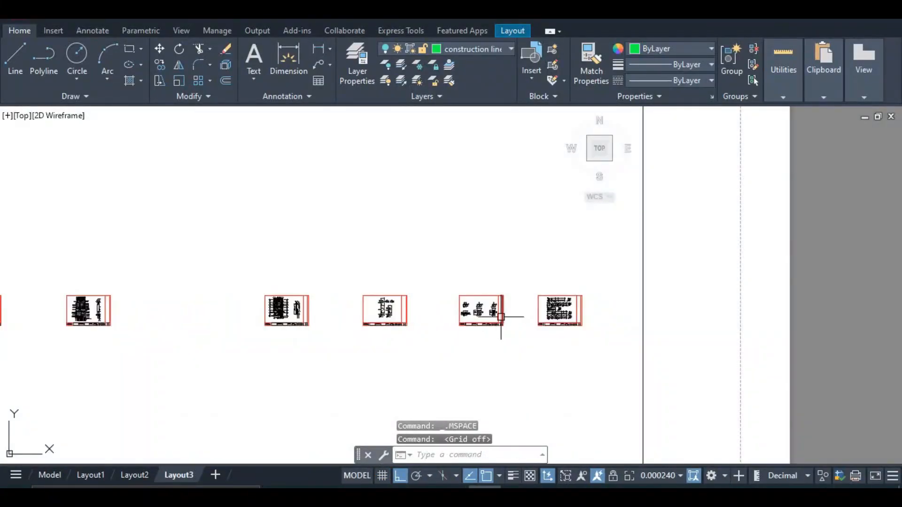
scroll(474, 303, up, 6)
middle_drag(465, 313, 386, 313)
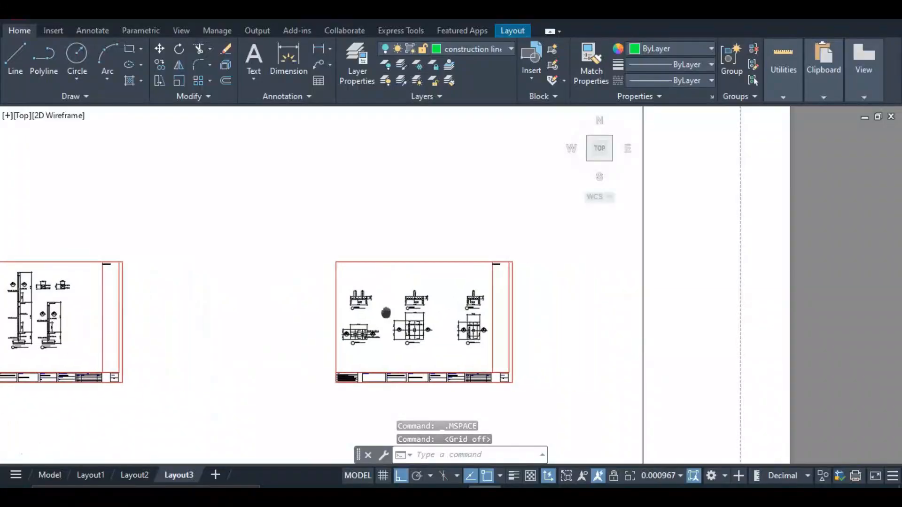
scroll(348, 303, down, 2)
click(356, 476)
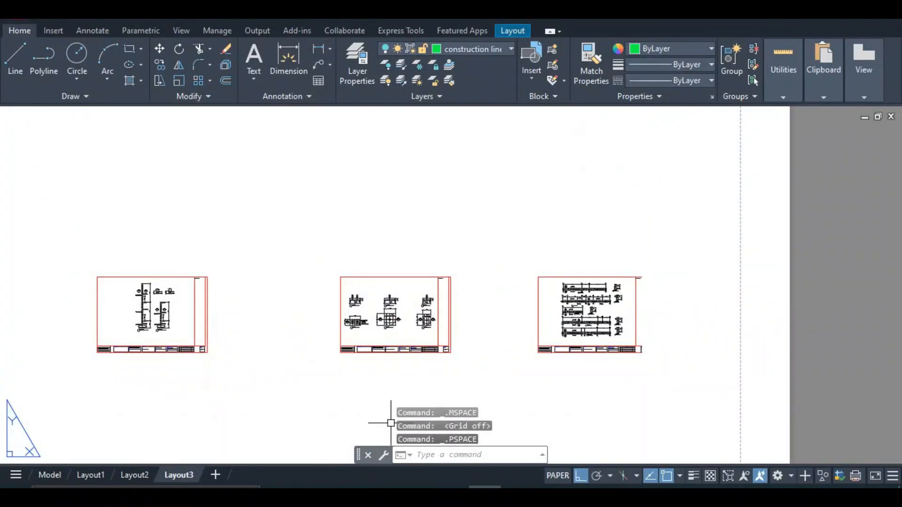
Step: Reactivate the Layout3 viewport and enlarge the footing details sheet until it nearly fills the viewport frame
scroll(451, 321, down, 4)
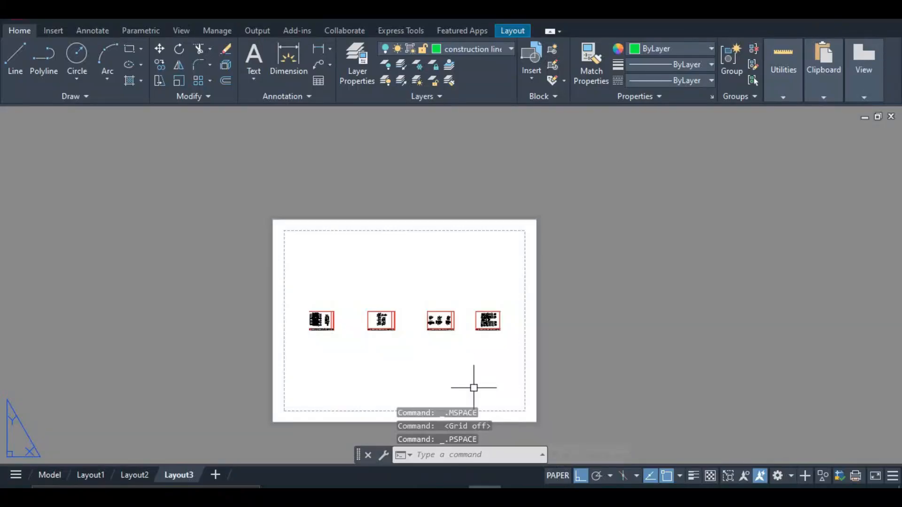
scroll(465, 347, up, 4)
middle_drag(452, 332, 527, 306)
scroll(517, 307, down, 2)
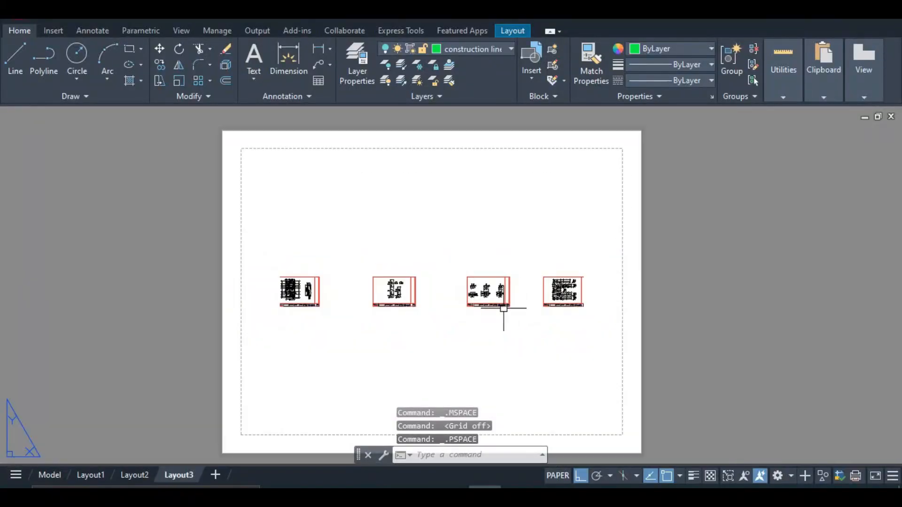
click(559, 475)
scroll(498, 276, up, 2)
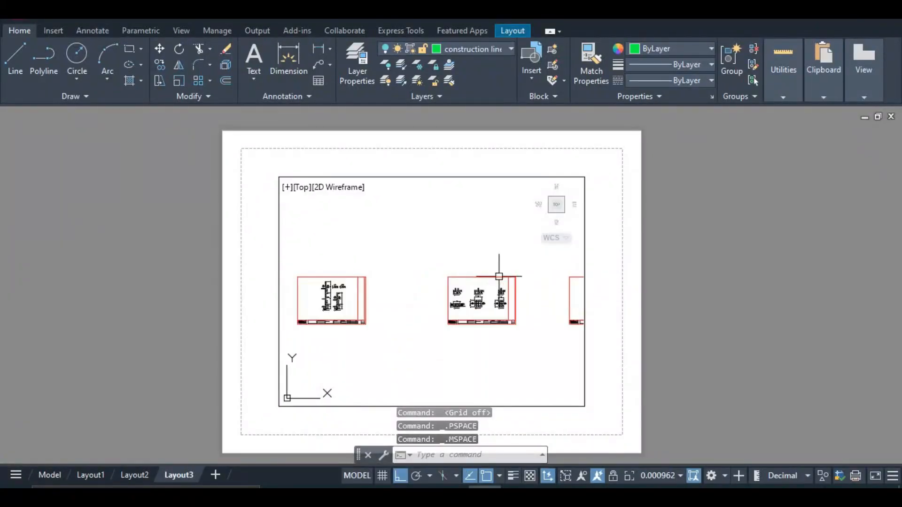
scroll(499, 276, up, 2)
middle_drag(478, 297, 434, 287)
scroll(437, 288, up, 2)
scroll(434, 287, up, 2)
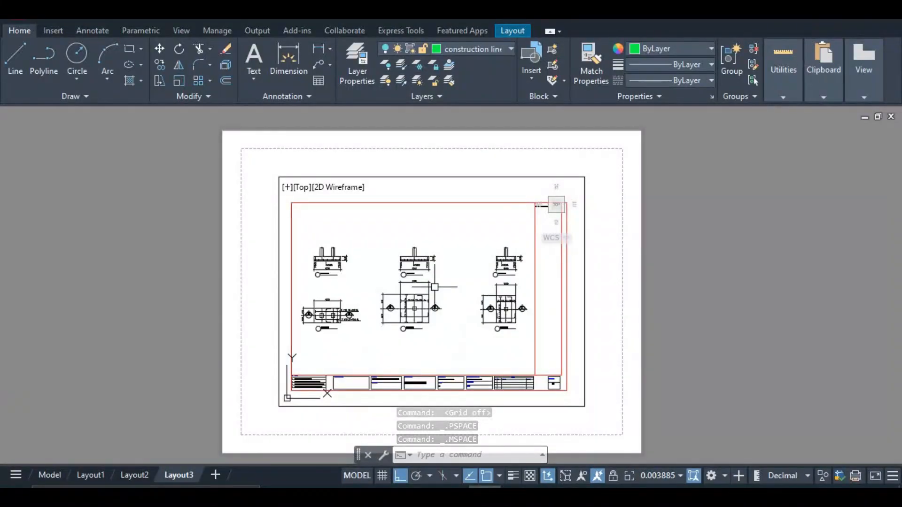
Step: Fine-tune the zoom and pan of the footing details sheet so it sits centred inside the viewport frame
right_click(460, 293)
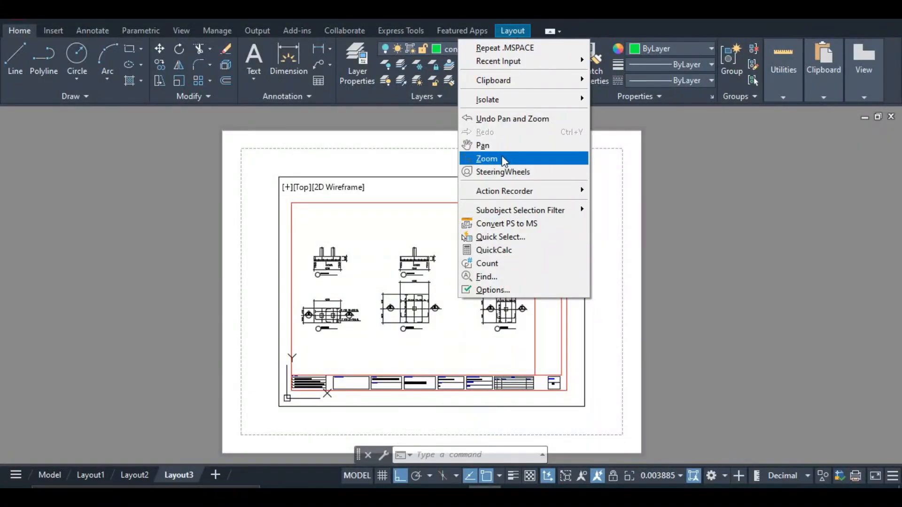
click(487, 159)
right_click(445, 265)
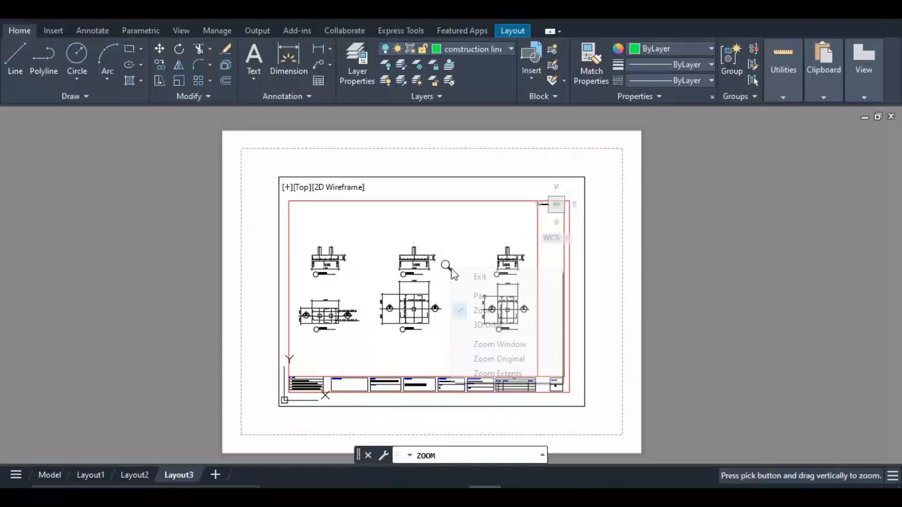
click(475, 295)
mouse_move(431, 294)
mouse_down()
mouse_move(441, 293)
mouse_move(435, 288)
mouse_up()
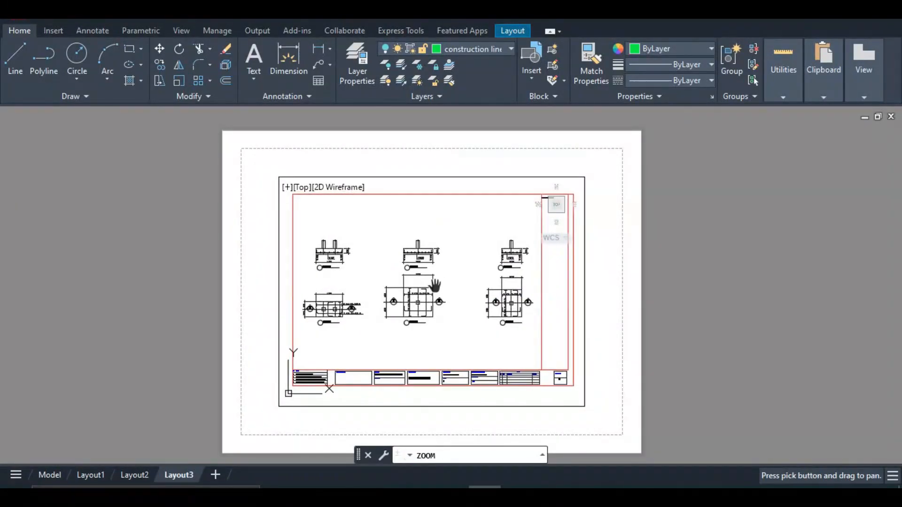
right_click(435, 286)
click(461, 292)
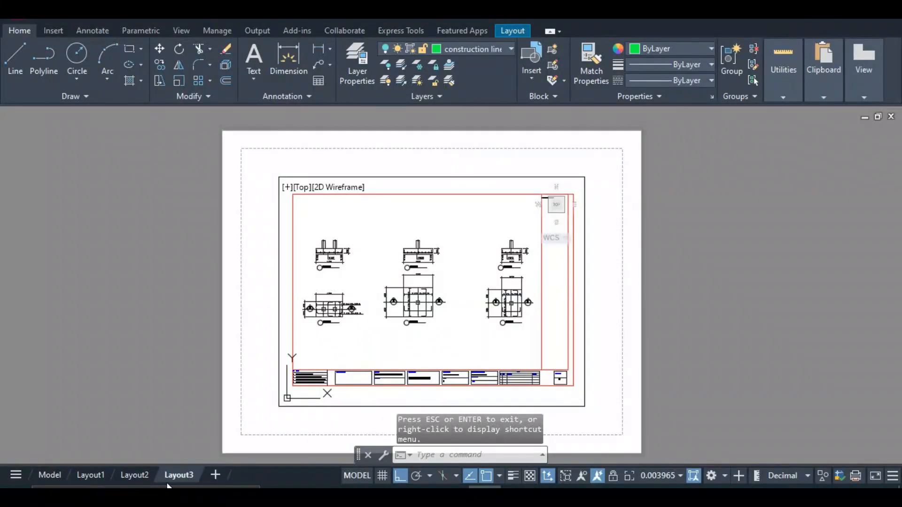
Step: Apply the Layout1 page setup to Layout3 in the Page Setup Manager
right_click(180, 472)
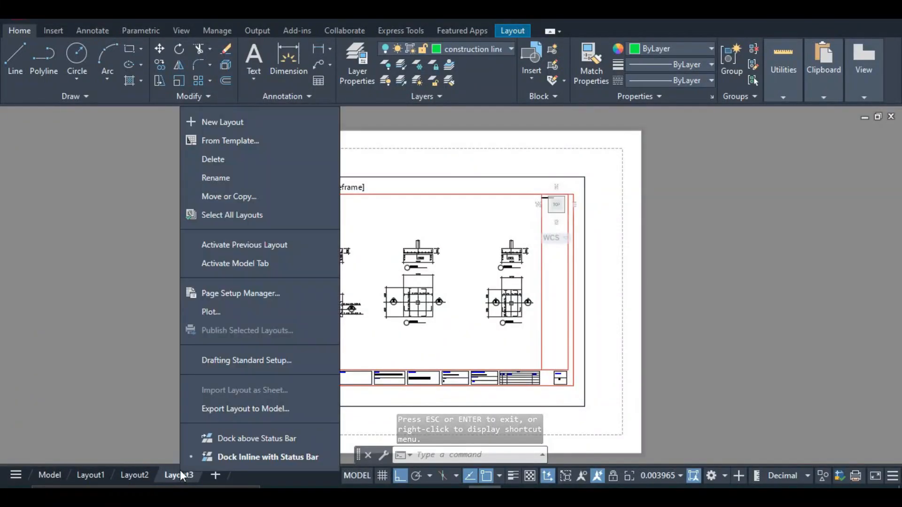
click(242, 292)
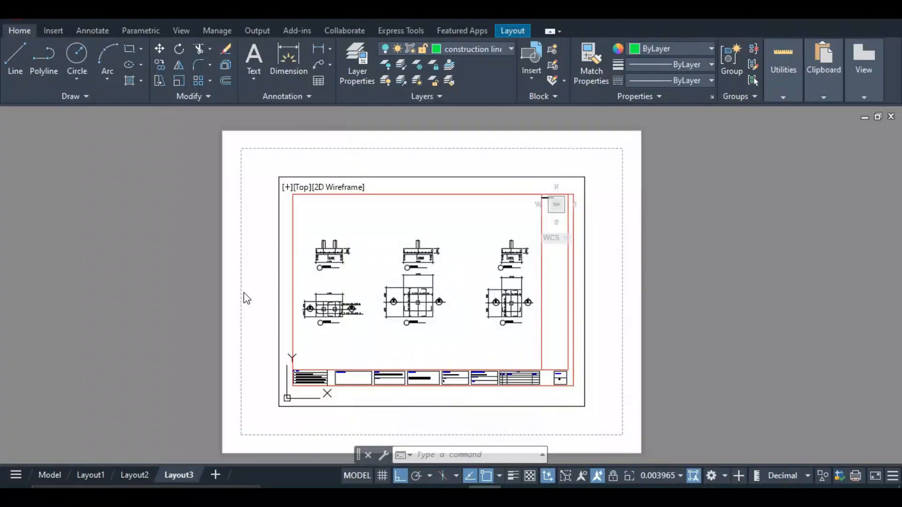
click(404, 182)
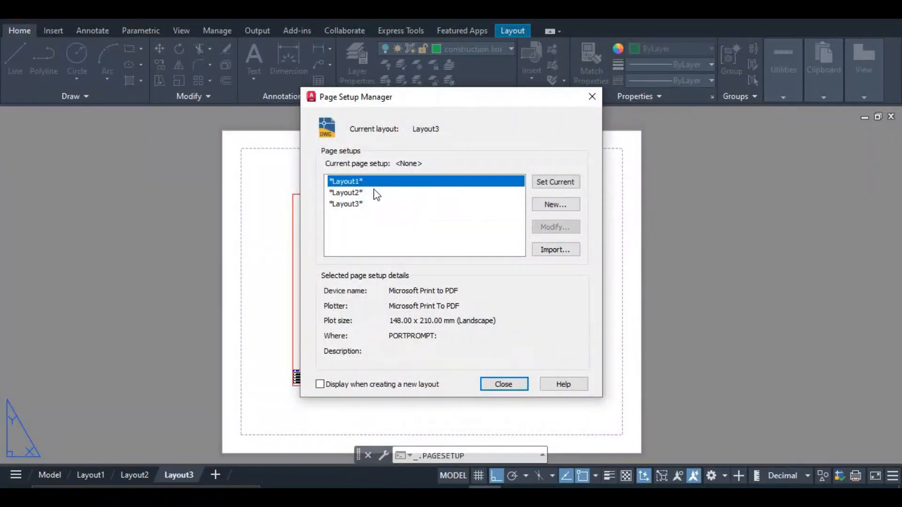
click(559, 183)
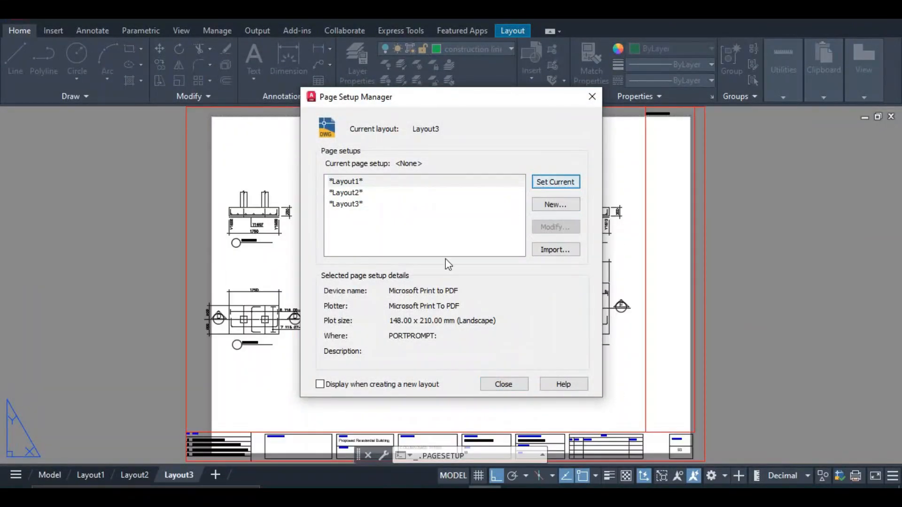
click(503, 385)
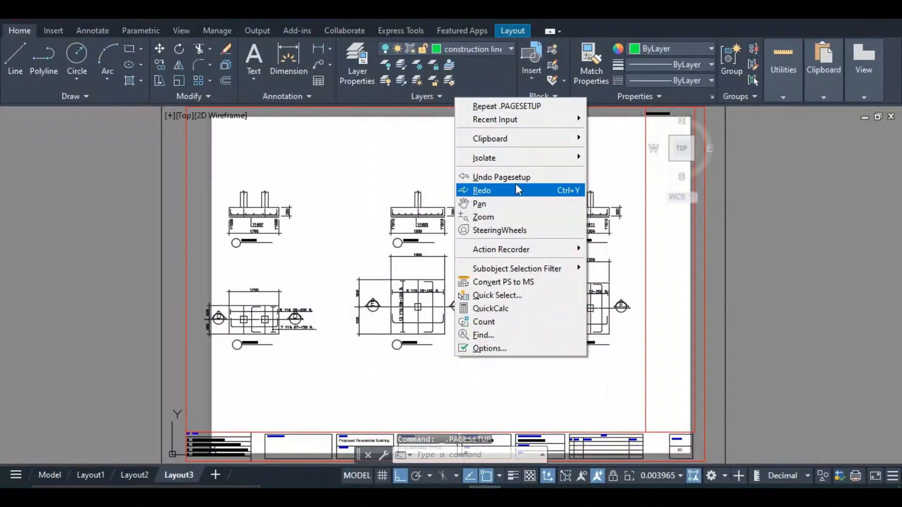
Step: Zoom out and pan the footing details sheet until its whole border is centred on the Layout3 page
click(508, 217)
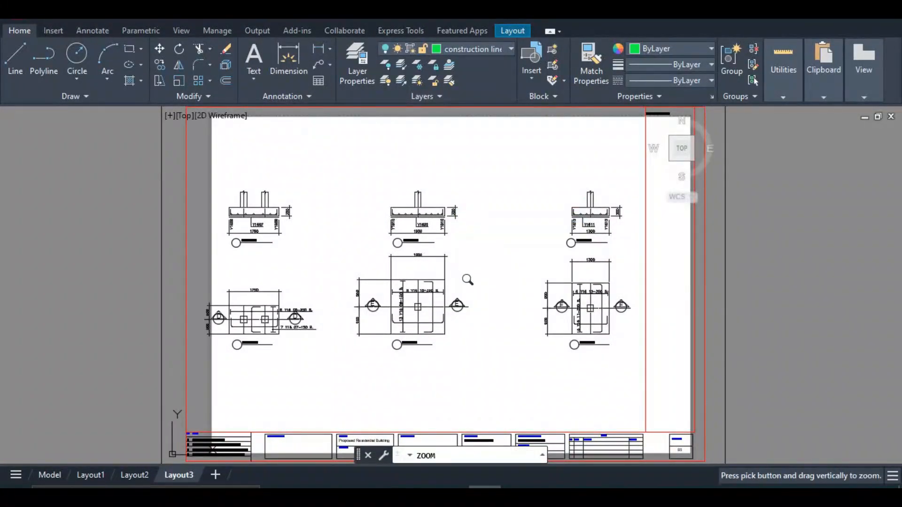
drag(467, 280, 475, 317)
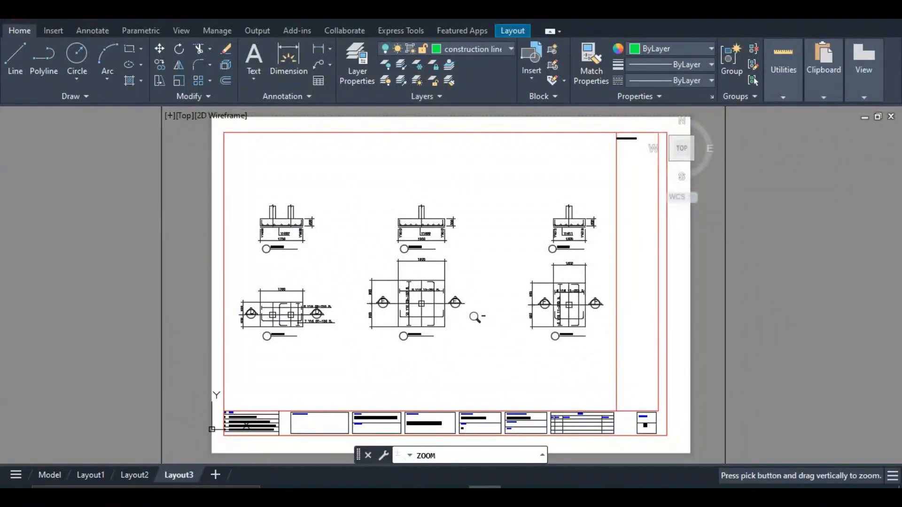
right_click(475, 318)
click(515, 351)
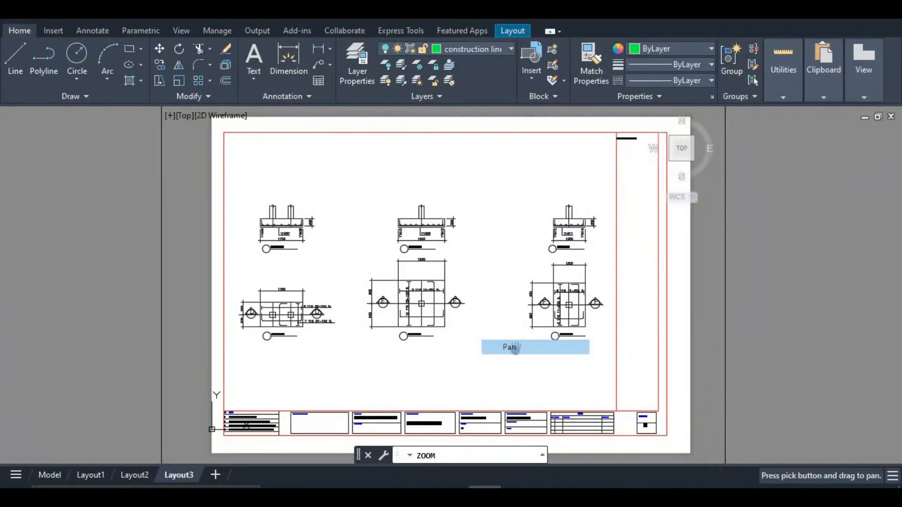
drag(478, 333, 492, 336)
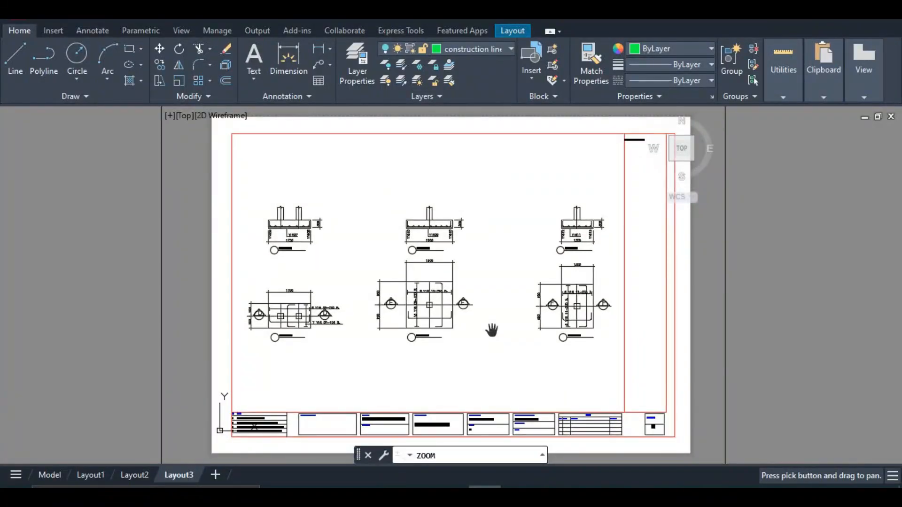
right_click(491, 330)
click(526, 329)
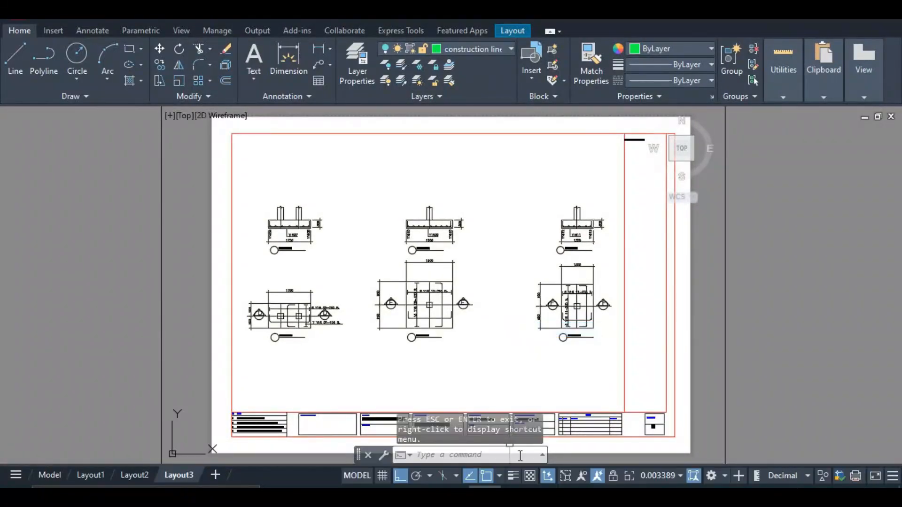
Step: Return to Layout2 and test its viewport lock by zooming in and out over the foundation plan sheet
click(135, 475)
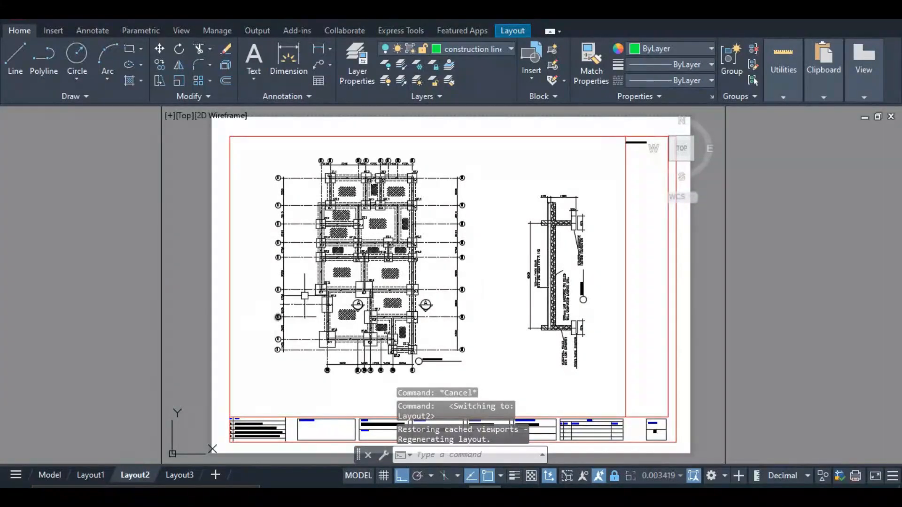
scroll(375, 250, down, 3)
scroll(387, 260, up, 3)
scroll(386, 258, down, 3)
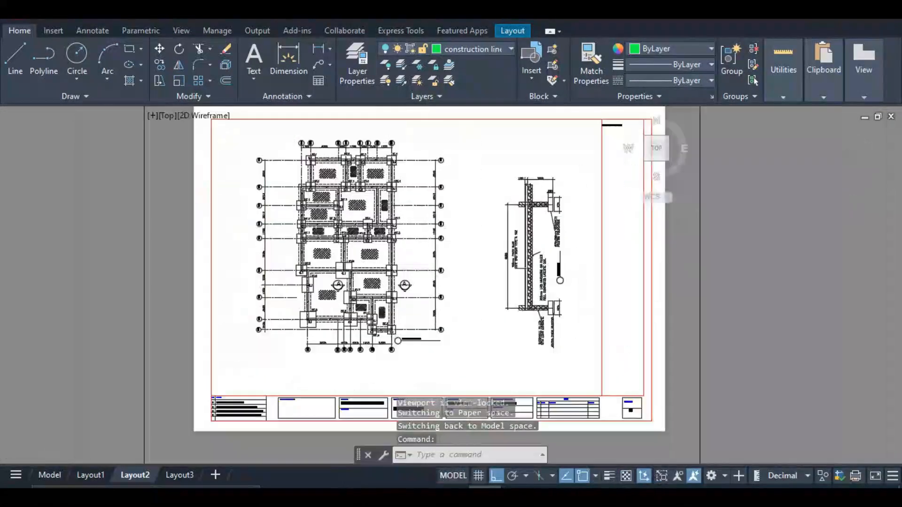
Step: Inspect the foundation plan sheet in Layout2's locked viewport at close range and from afar, finishing with the whole page in view
scroll(394, 247, up, 3)
scroll(301, 216, up, 3)
scroll(292, 212, down, 3)
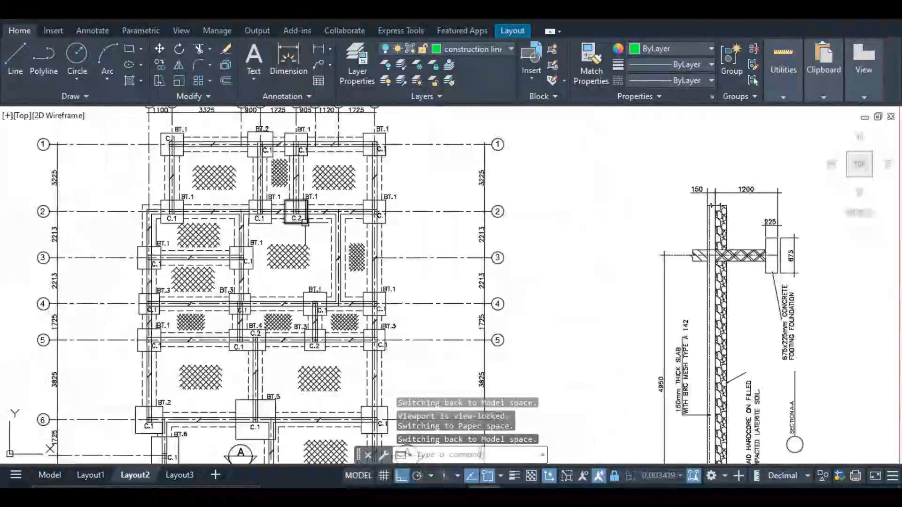
scroll(297, 226, up, 3)
scroll(310, 232, down, 3)
scroll(311, 232, down, 4)
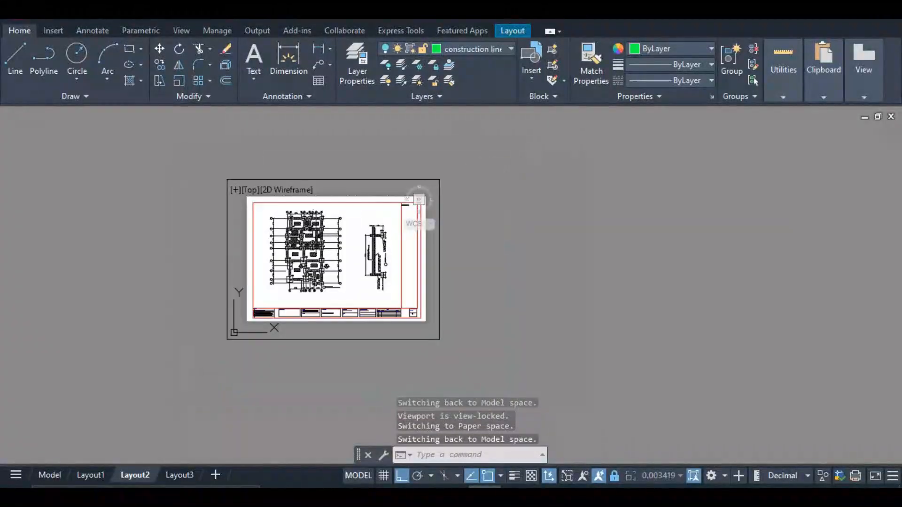
scroll(307, 220, up, 3)
middle_drag(373, 277, 423, 298)
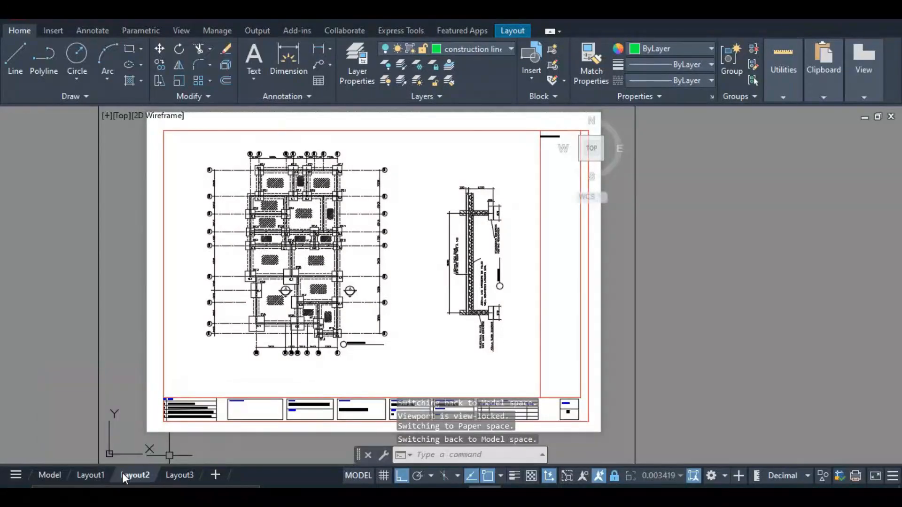
Step: Select all the layouts and open the Publish dialog for Layout1, Layout2 and Layout3
right_click(95, 474)
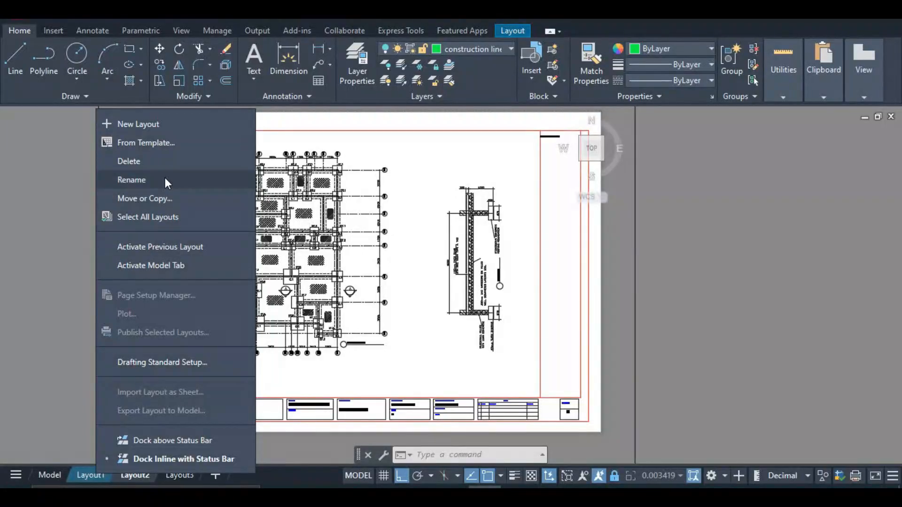
click(156, 217)
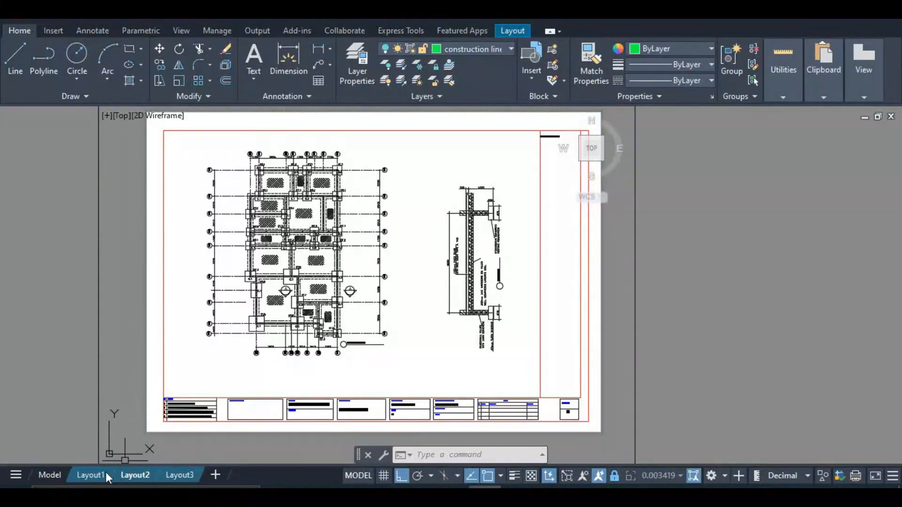
right_click(89, 473)
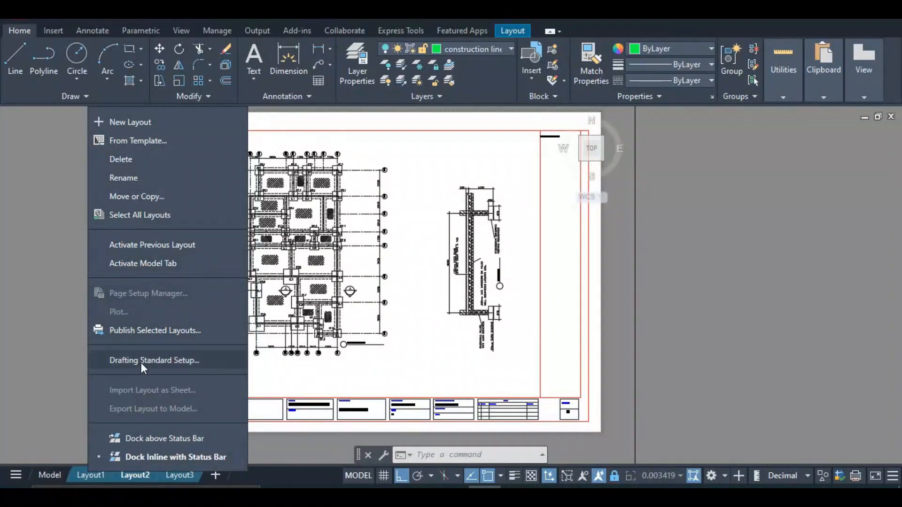
click(162, 329)
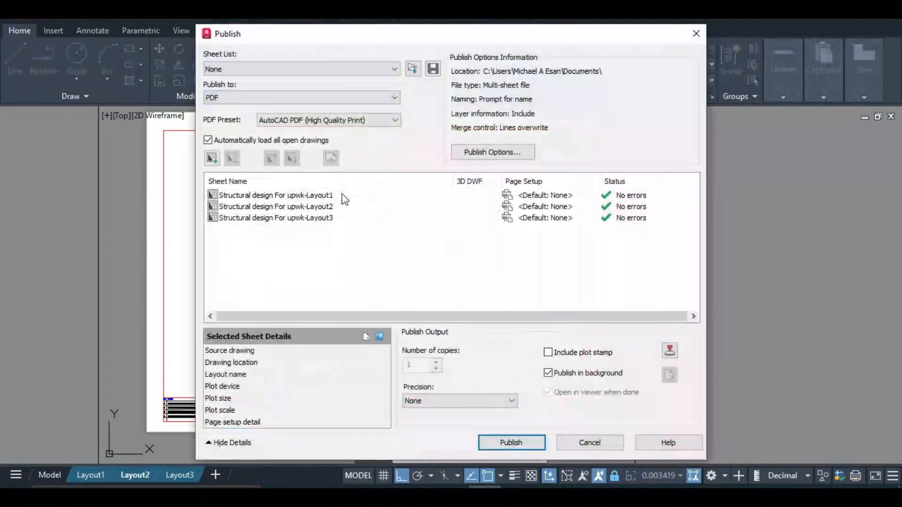
Step: Keep the AutoCAD PDF (High Quality Print) preset and set the publish precision to For Civil Engineering
click(317, 121)
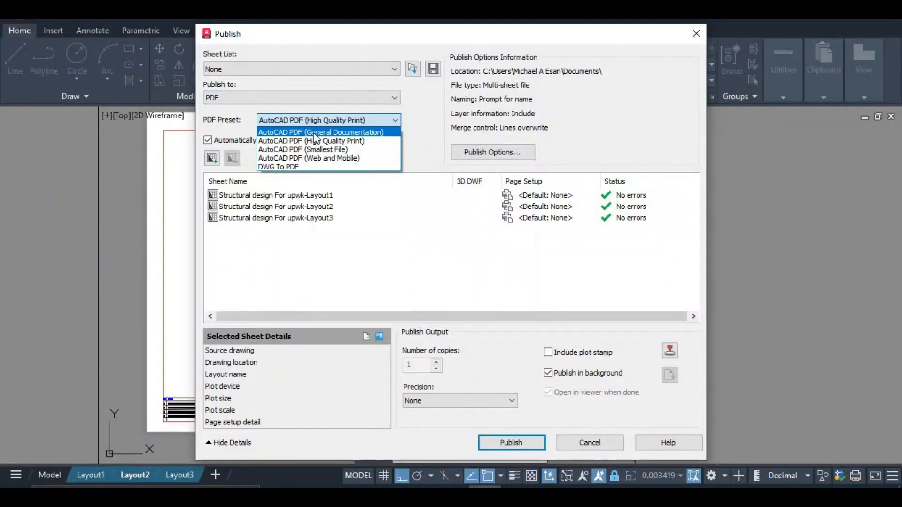
click(323, 123)
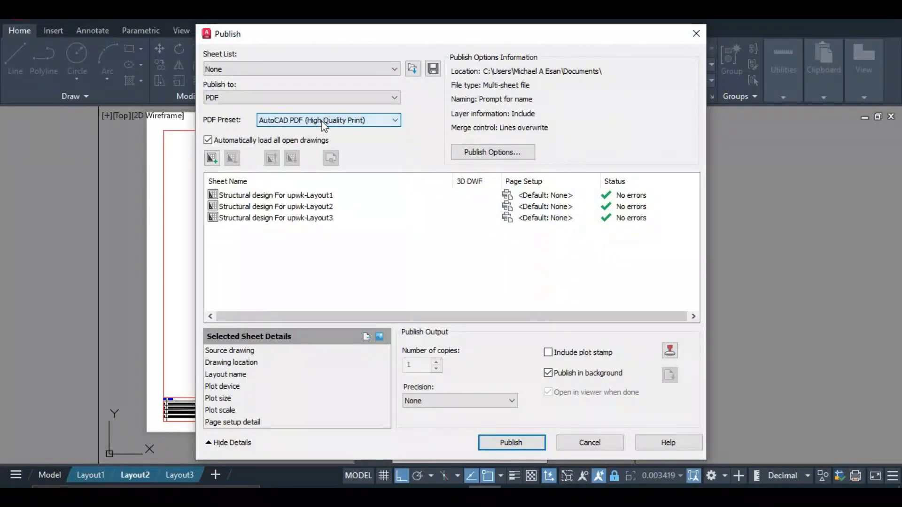
click(495, 404)
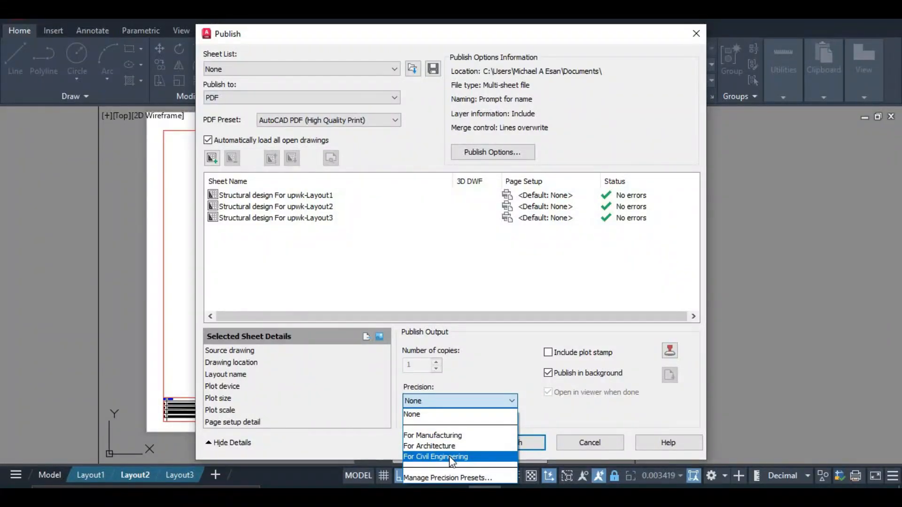
click(450, 458)
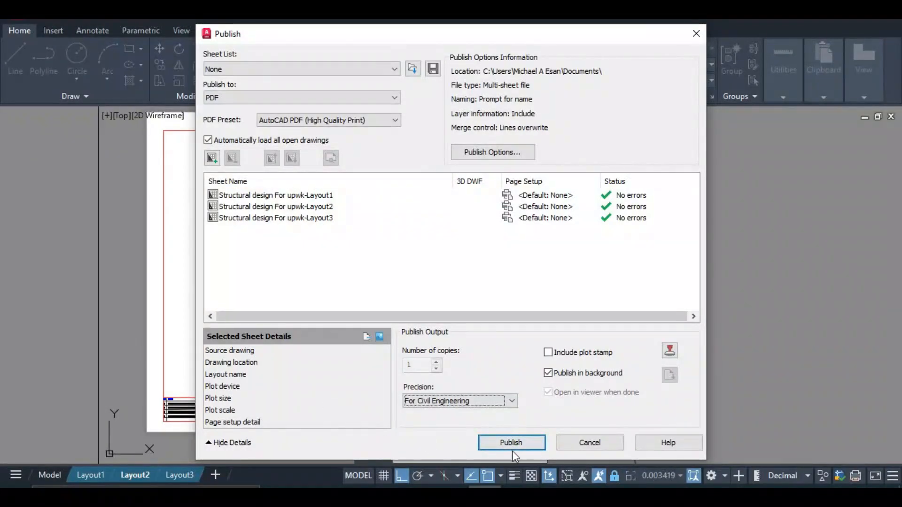
Step: Publish the three layouts to a multi-sheet PDF named Structural design g.pdf in the Documents folder
click(528, 447)
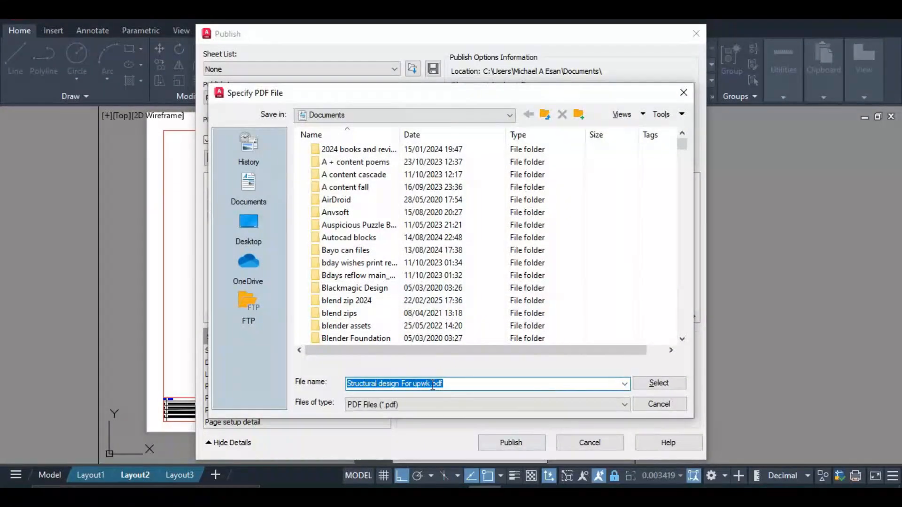
click(432, 384)
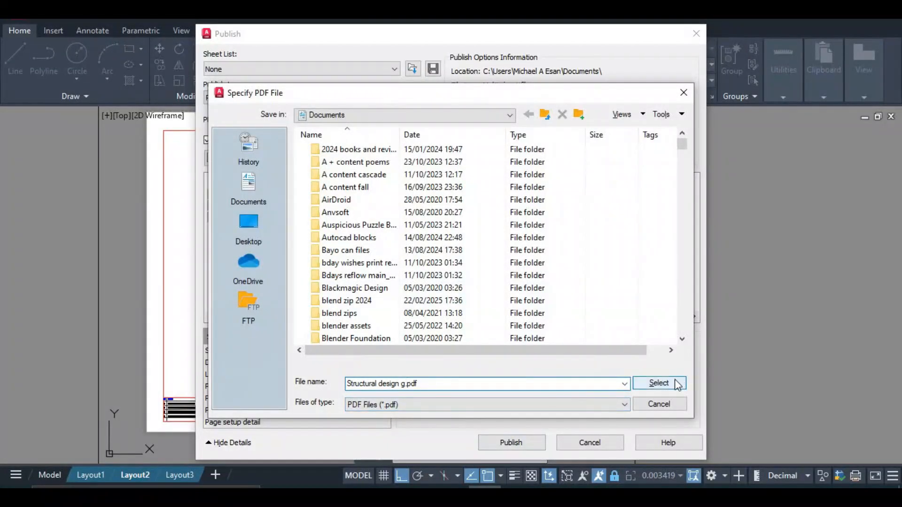
click(657, 383)
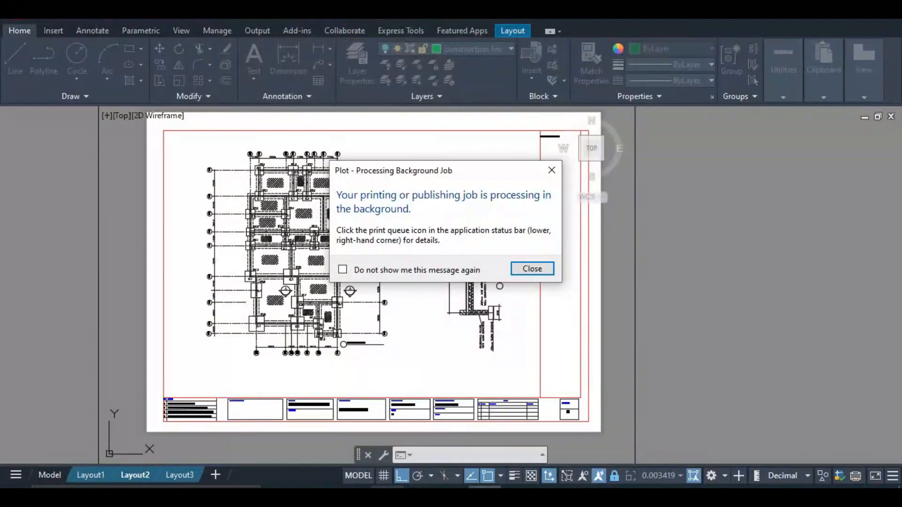
Step: Switch to File Explorer, show the Documents folder in a maximized window, and dismiss the background publishing notice
mouse_move(388, 497)
click(387, 442)
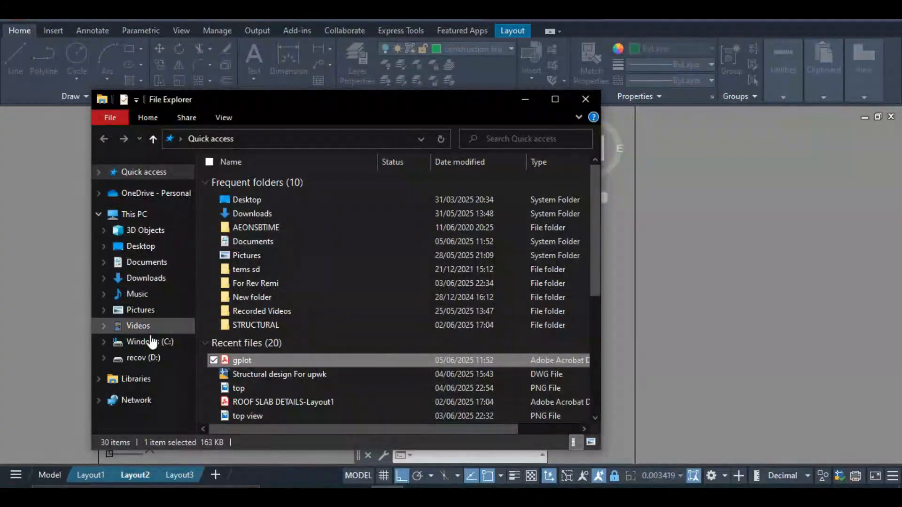
click(158, 266)
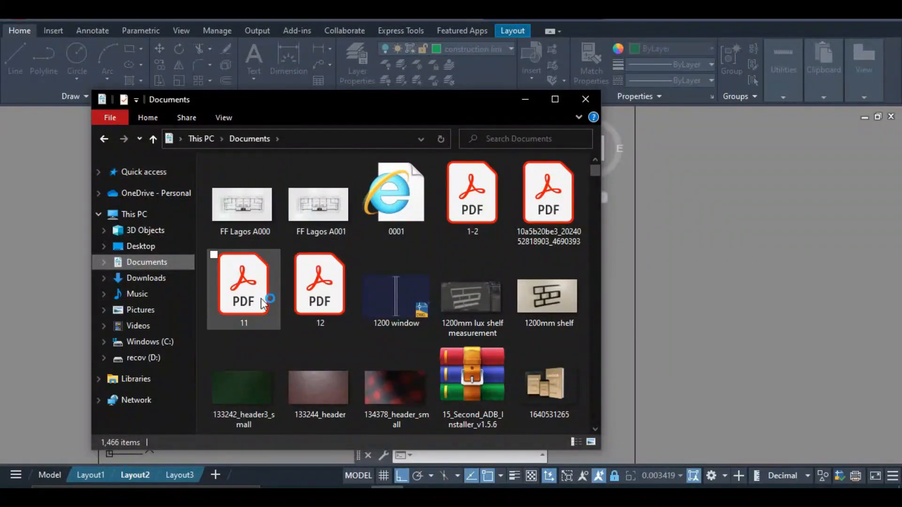
click(551, 98)
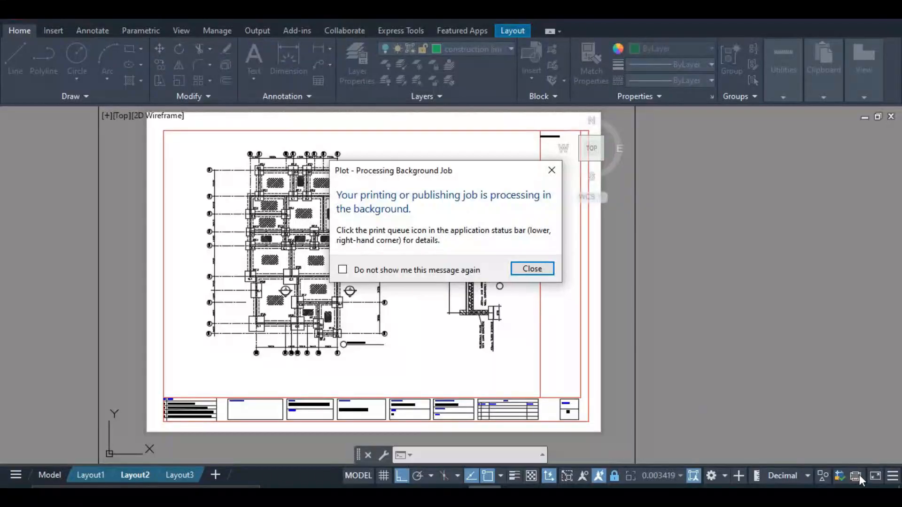
click(552, 170)
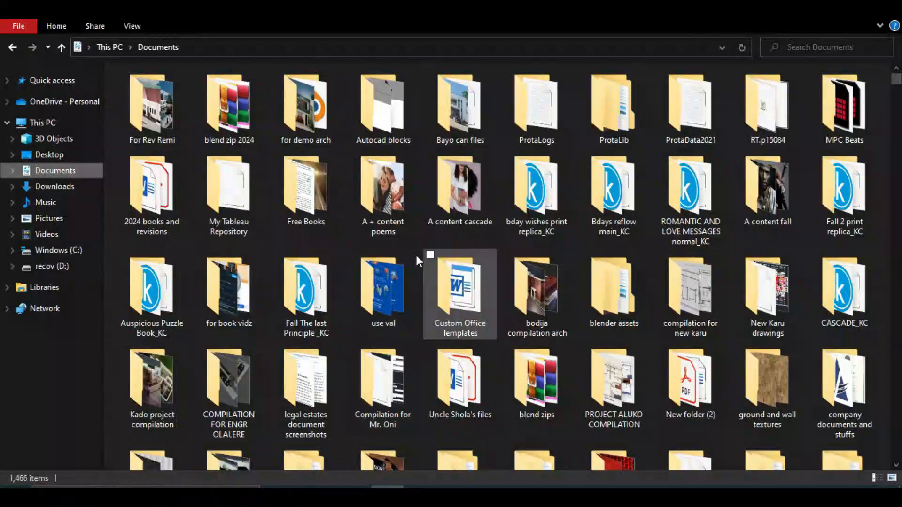
Step: Refresh the Documents folder and look through its files for the published PDF
scroll(415, 252, down, 10)
scroll(376, 266, up, 5)
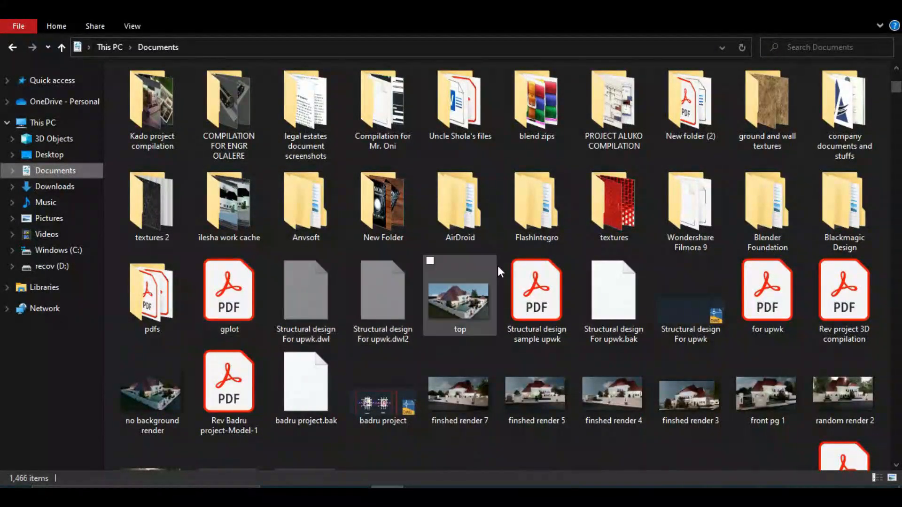
right_click(437, 338)
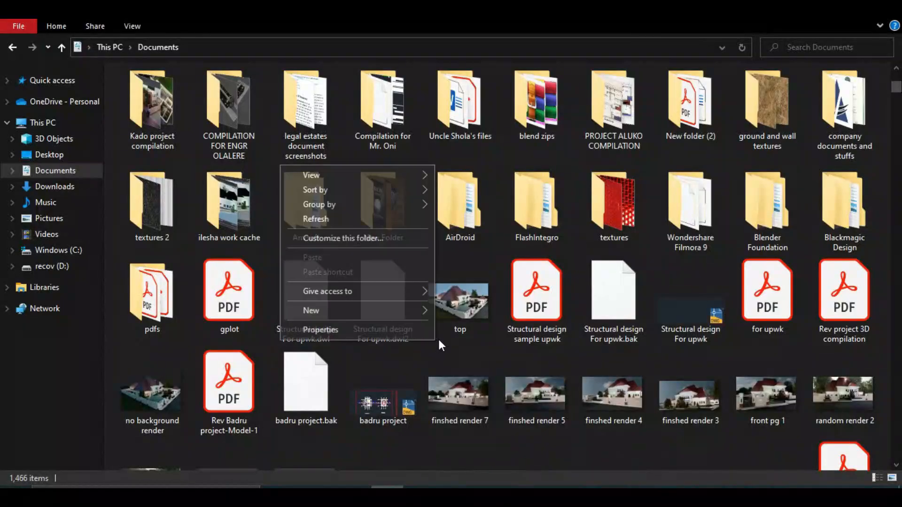
click(384, 217)
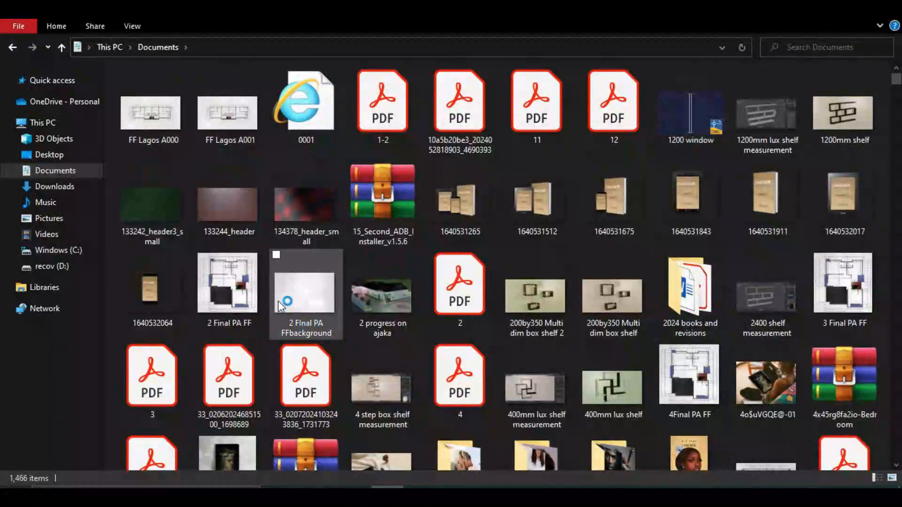
scroll(325, 261, down, 10)
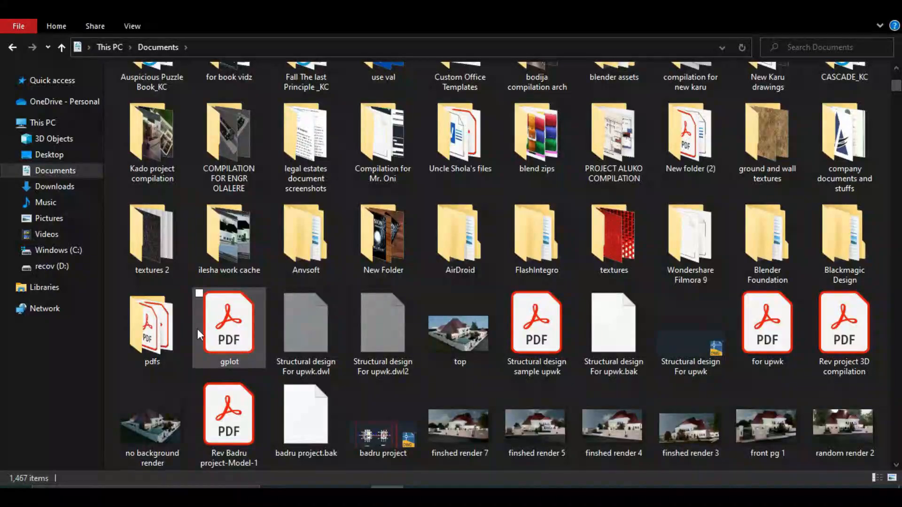
Step: Open the gplot PDF from the Documents folder, check its drawing page and close it
click(232, 324)
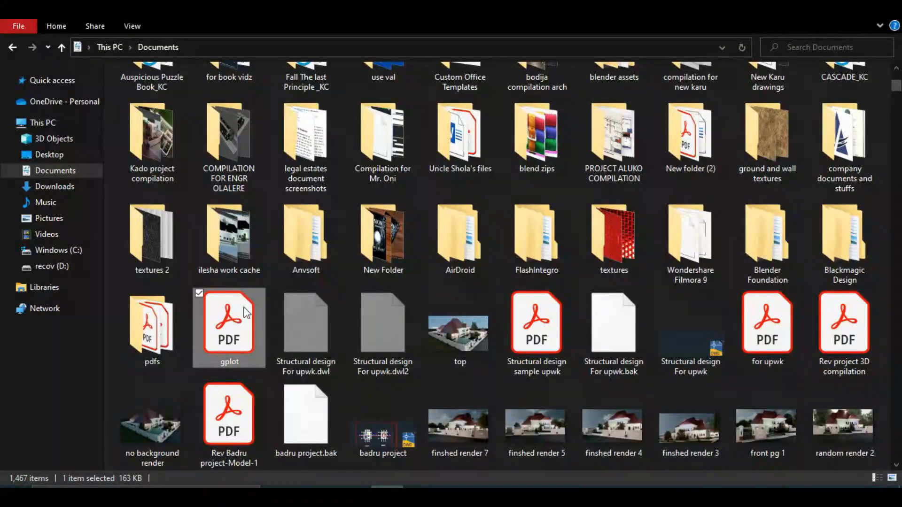
double_click(264, 296)
scroll(521, 361, down, 5)
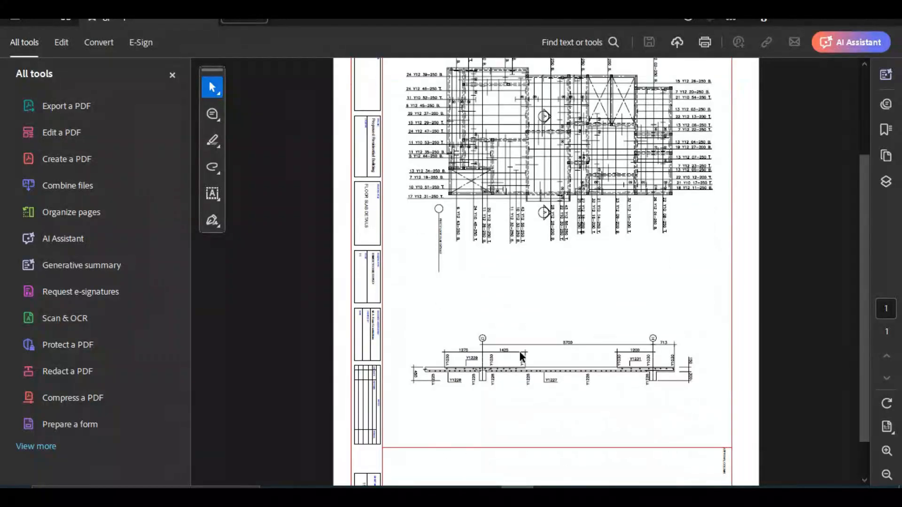
click(886, 20)
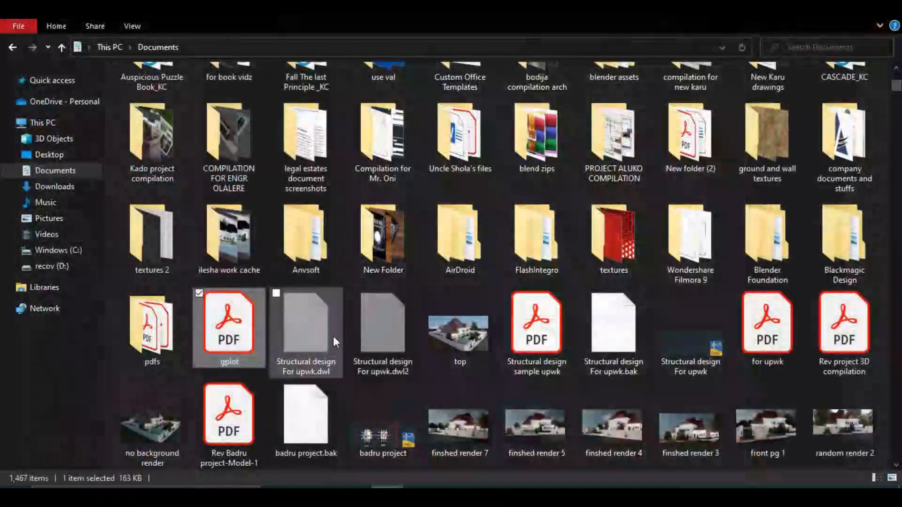
Step: Reload the Documents folder by leaving and re-entering it, and open the Structural design g PDF
click(12, 47)
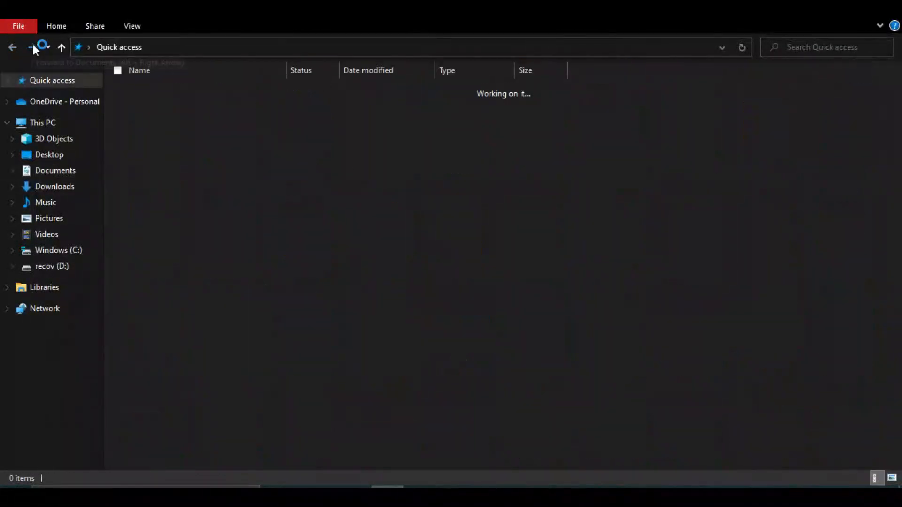
click(33, 47)
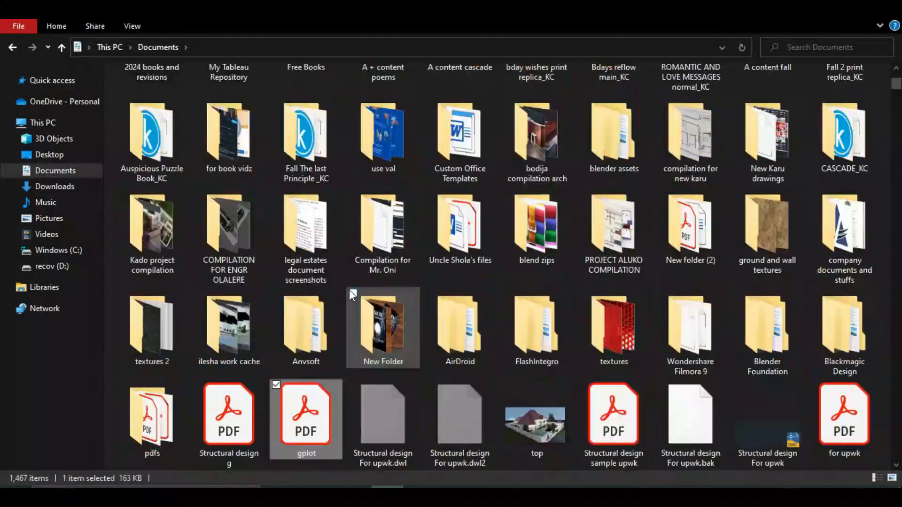
click(224, 413)
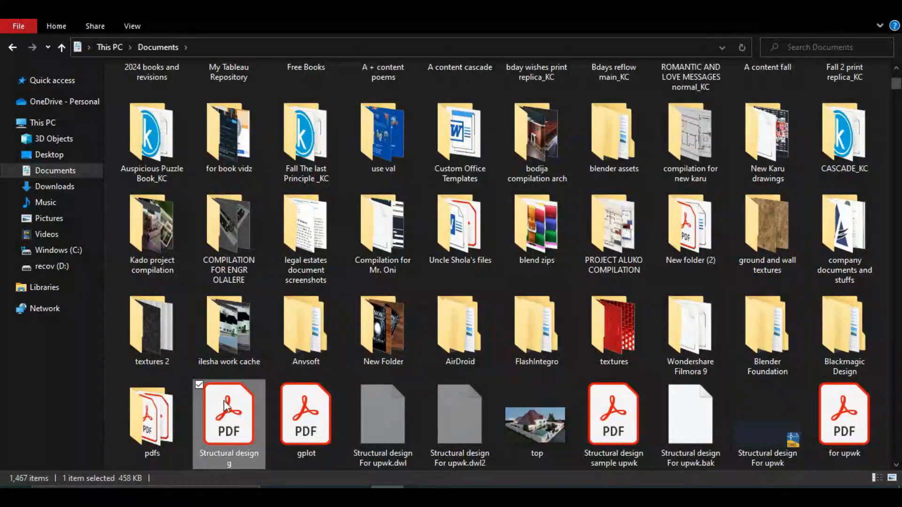
Step: Review the floor slab details, foundation plan and column base types pages of the published PDF
scroll(258, 340, down, 3)
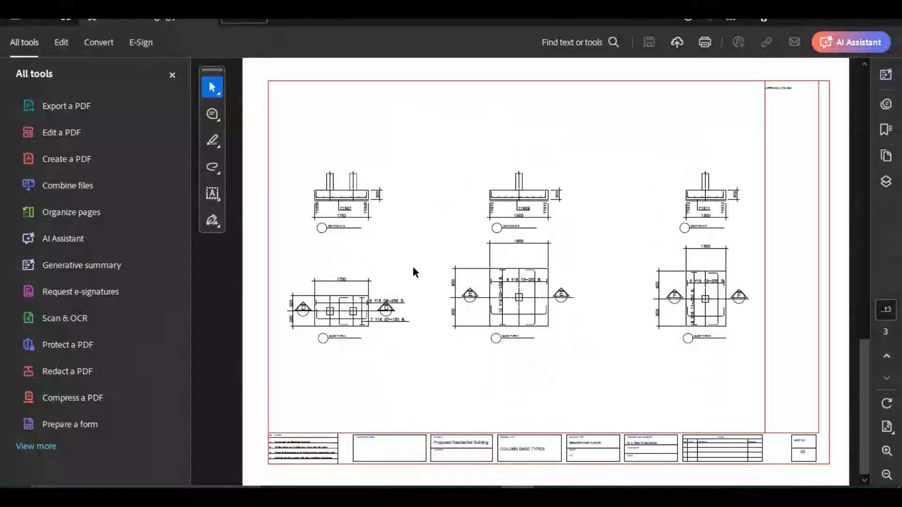
scroll(412, 264, up, 2)
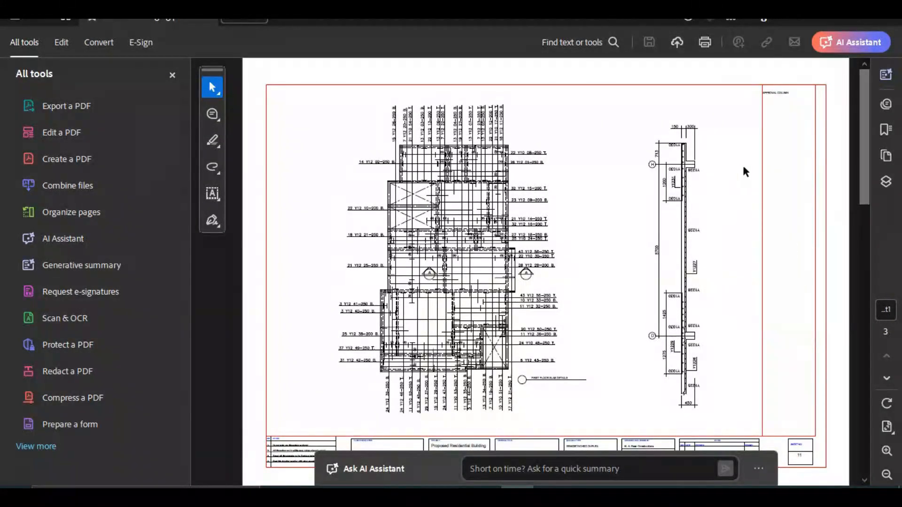
scroll(723, 177, down, 2)
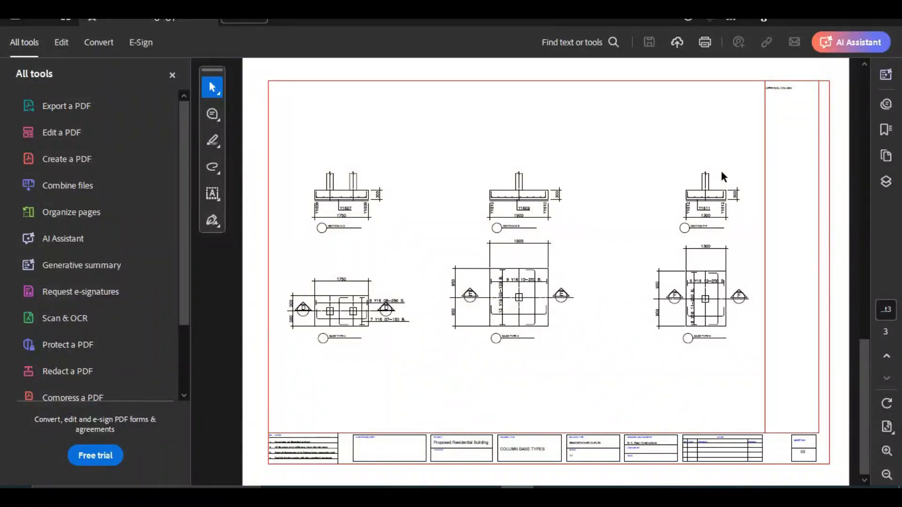
scroll(720, 171, up, 2)
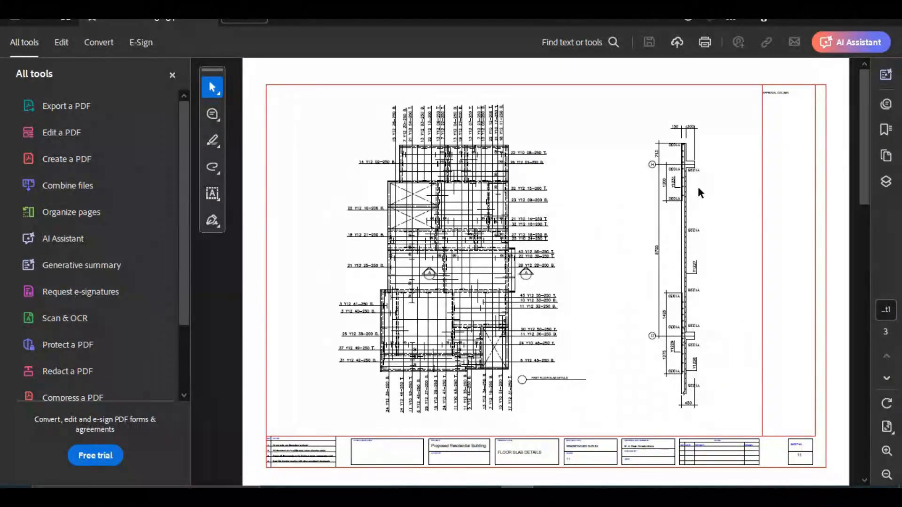
scroll(697, 187, down, 2)
scroll(697, 185, up, 2)
scroll(698, 192, down, 2)
scroll(698, 188, up, 2)
scroll(698, 188, down, 2)
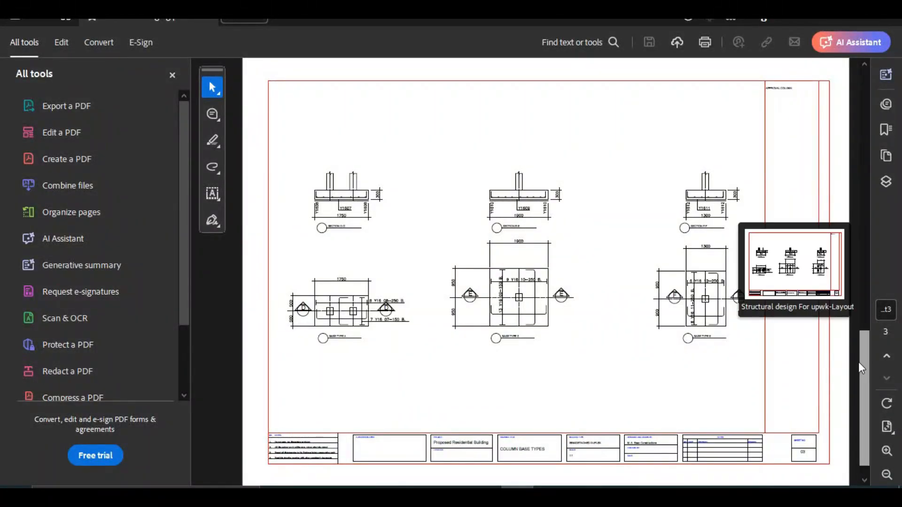
drag(862, 342, 855, 163)
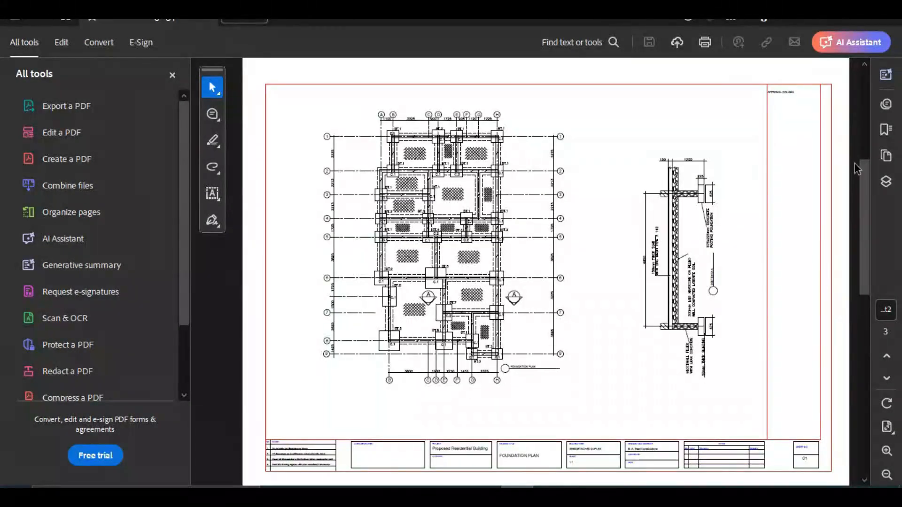
click(863, 113)
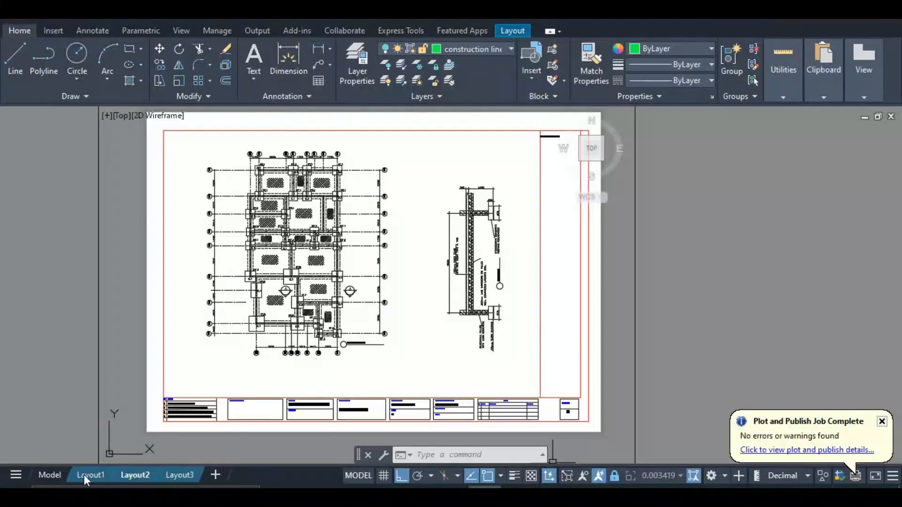
Step: Switch to model space and look over the structural drawing sheets at the start of the row
click(51, 475)
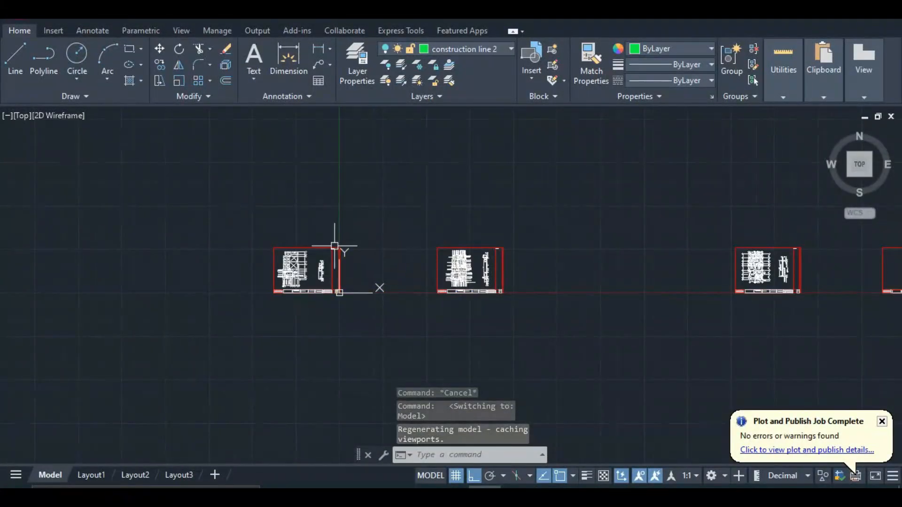
scroll(338, 245, up, 2)
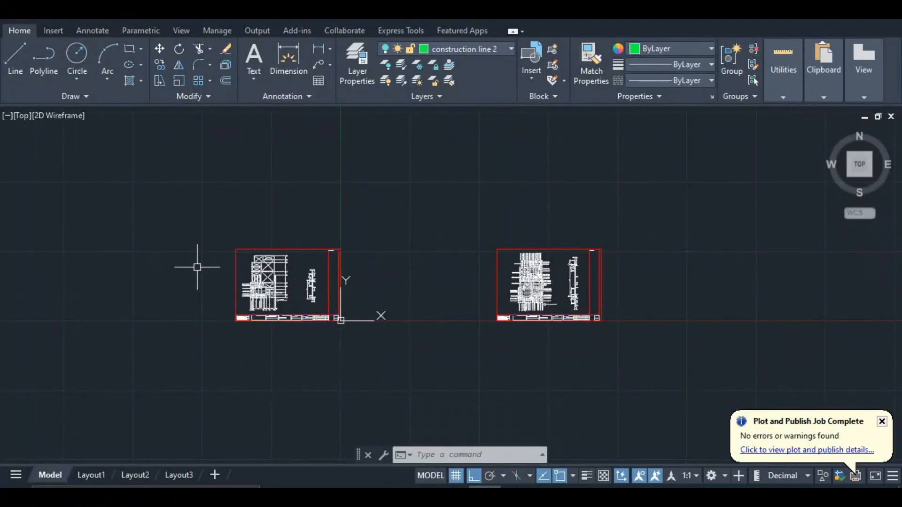
scroll(197, 266, down, 2)
scroll(400, 258, up, 2)
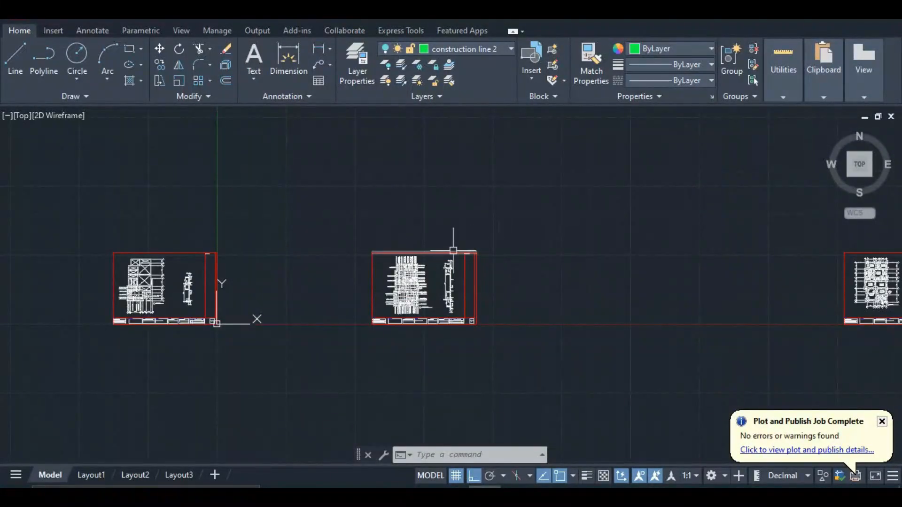
scroll(406, 258, up, 2)
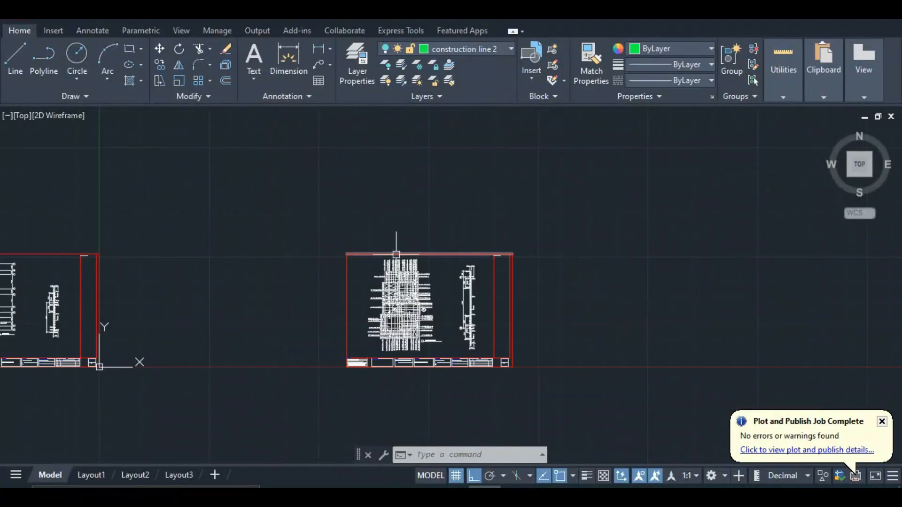
scroll(317, 262, down, 2)
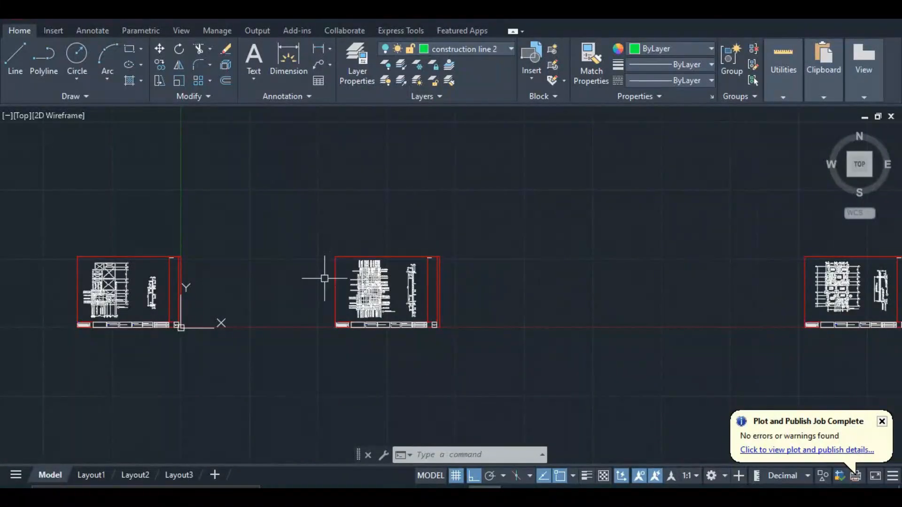
Step: Dismiss the plot and publish notification and bring the full row of drawing sheets into view in model space
click(882, 422)
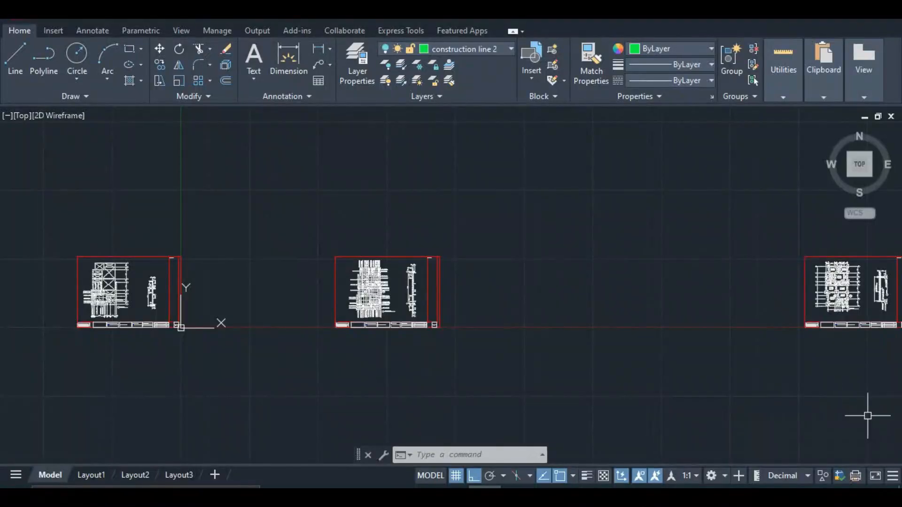
scroll(472, 332, down, 2)
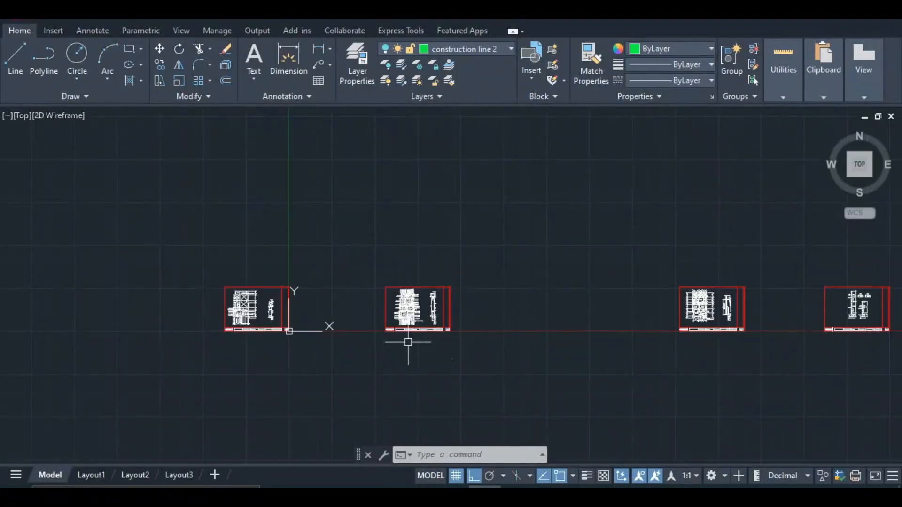
scroll(381, 335, down, 2)
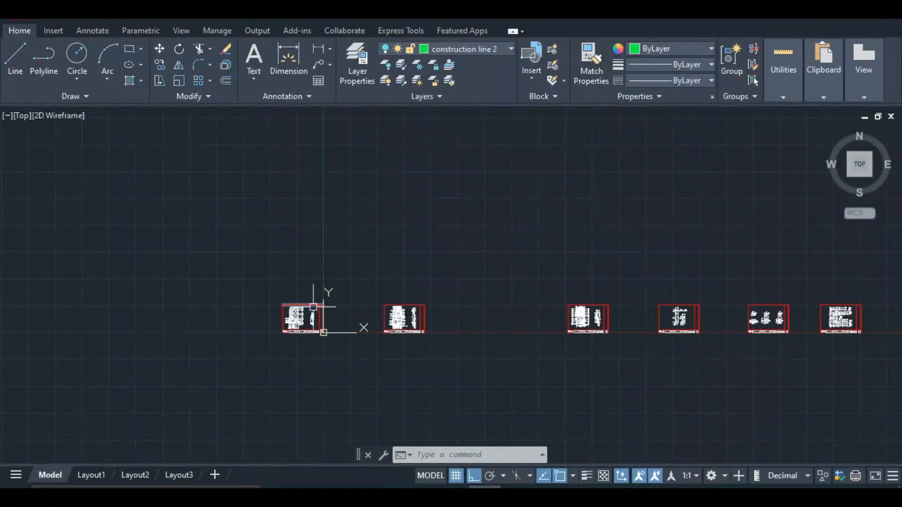